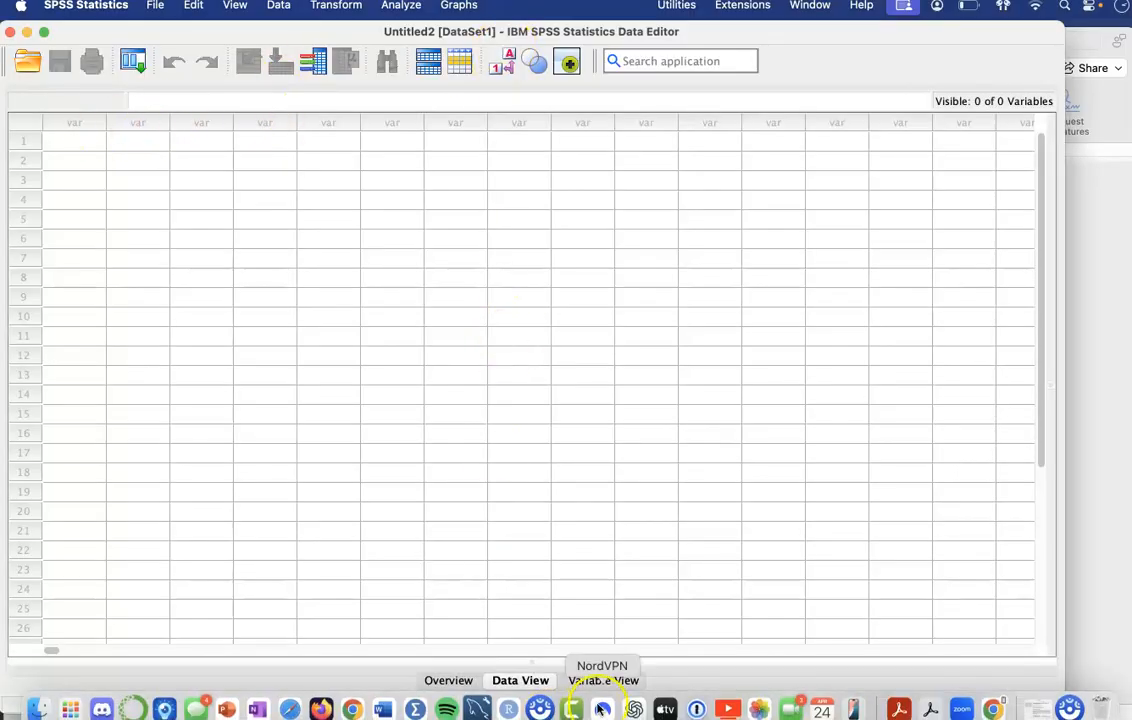
Step: Open the variable definitions, then switch to the Word assignment and review the life satisfaction problem and its two columns of scores
left_click(604, 680)
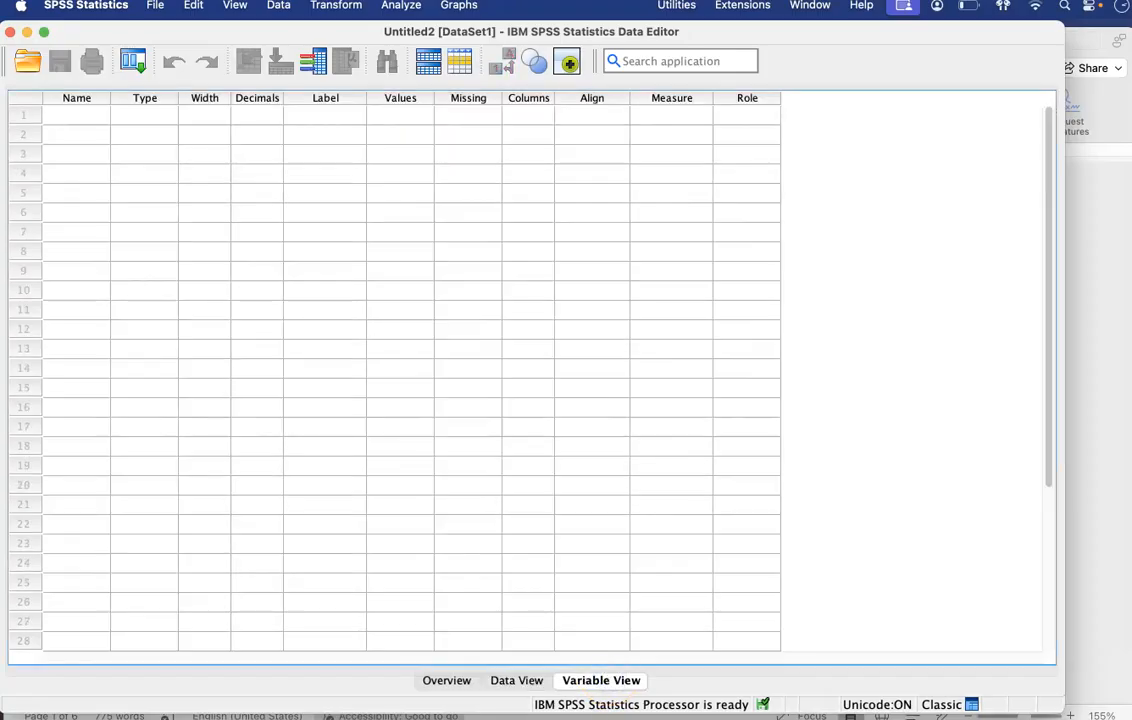
left_click(383, 710)
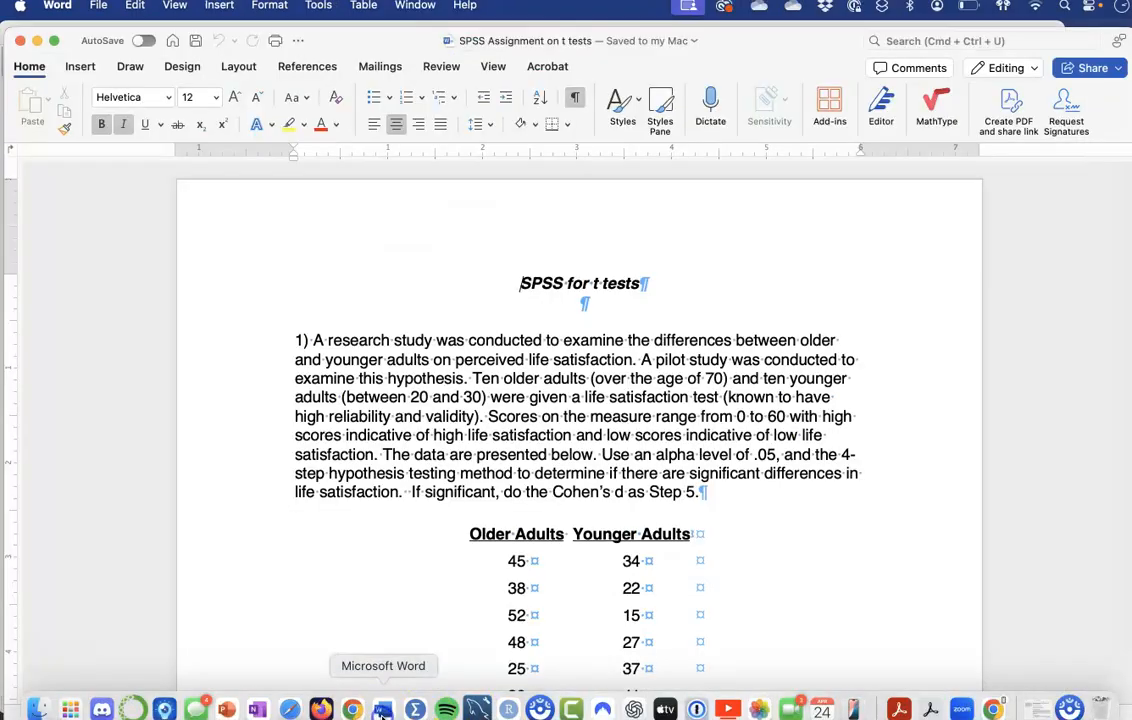
scroll(470, 430, "down", 5)
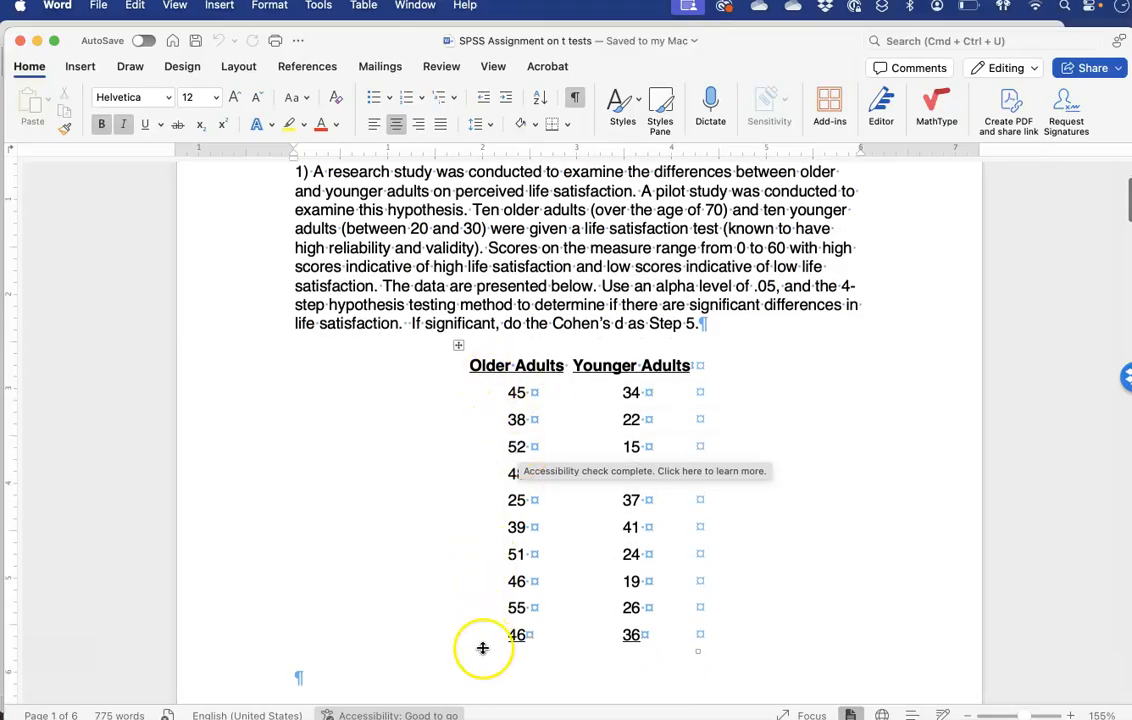
scroll(455, 520, "up", 1)
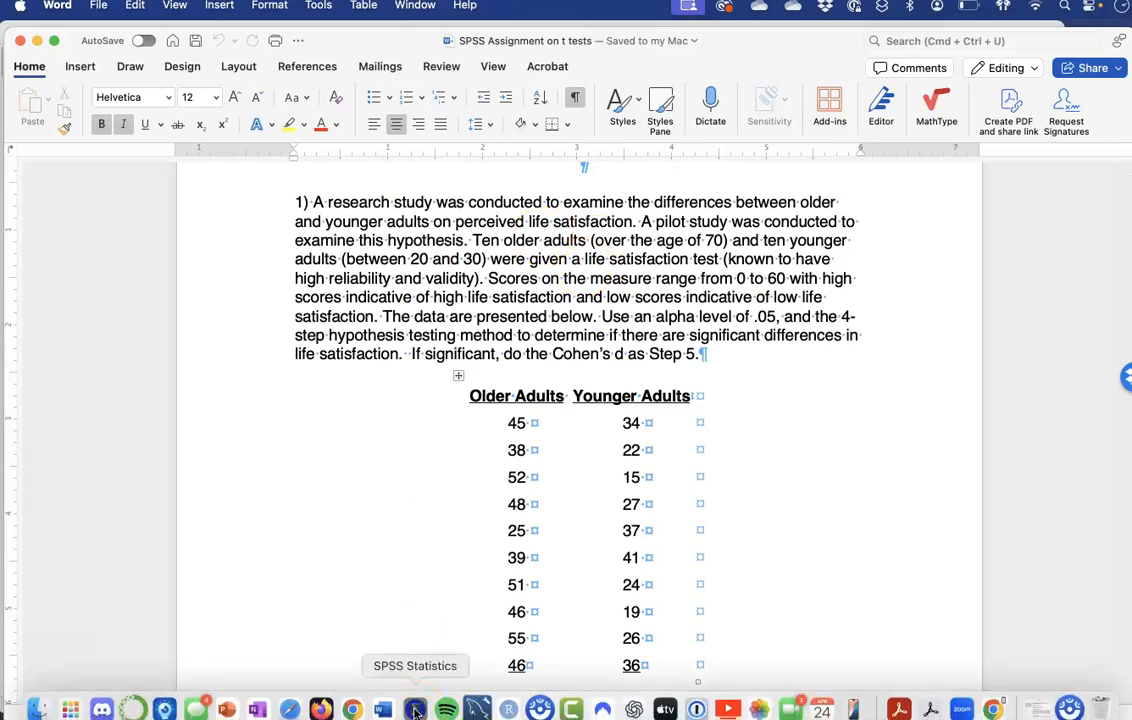
Step: Switch back to SPSS Statistics and create a first variable named AGE
left_click(415, 711)
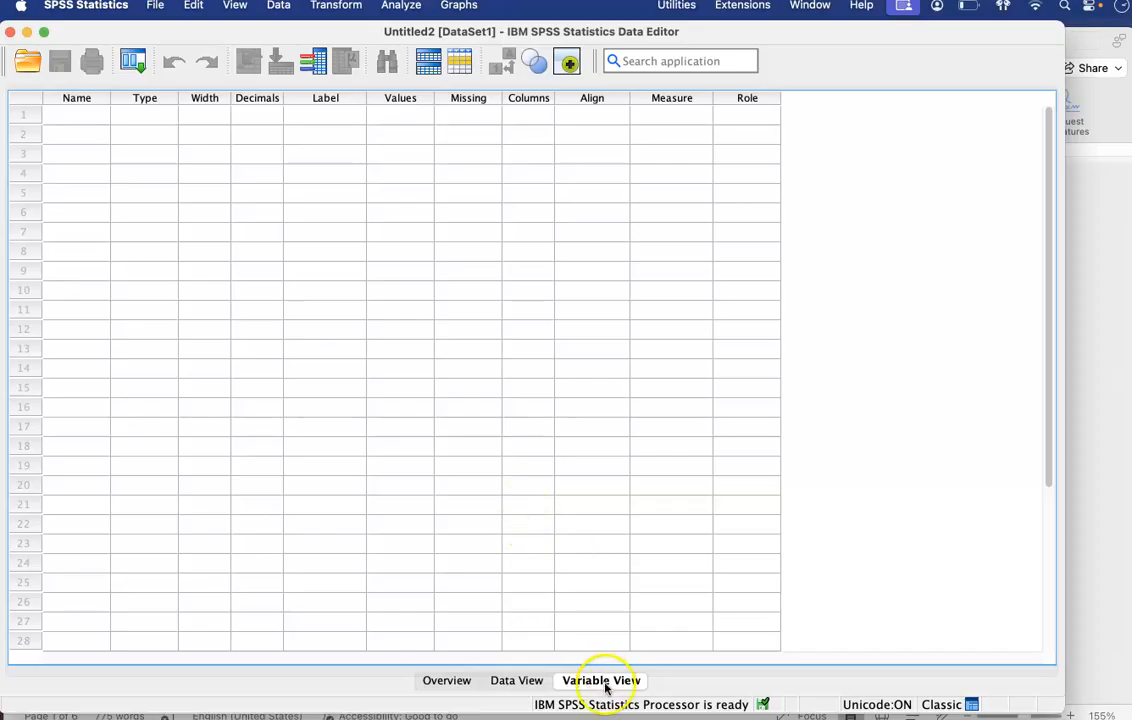
left_click(81, 118)
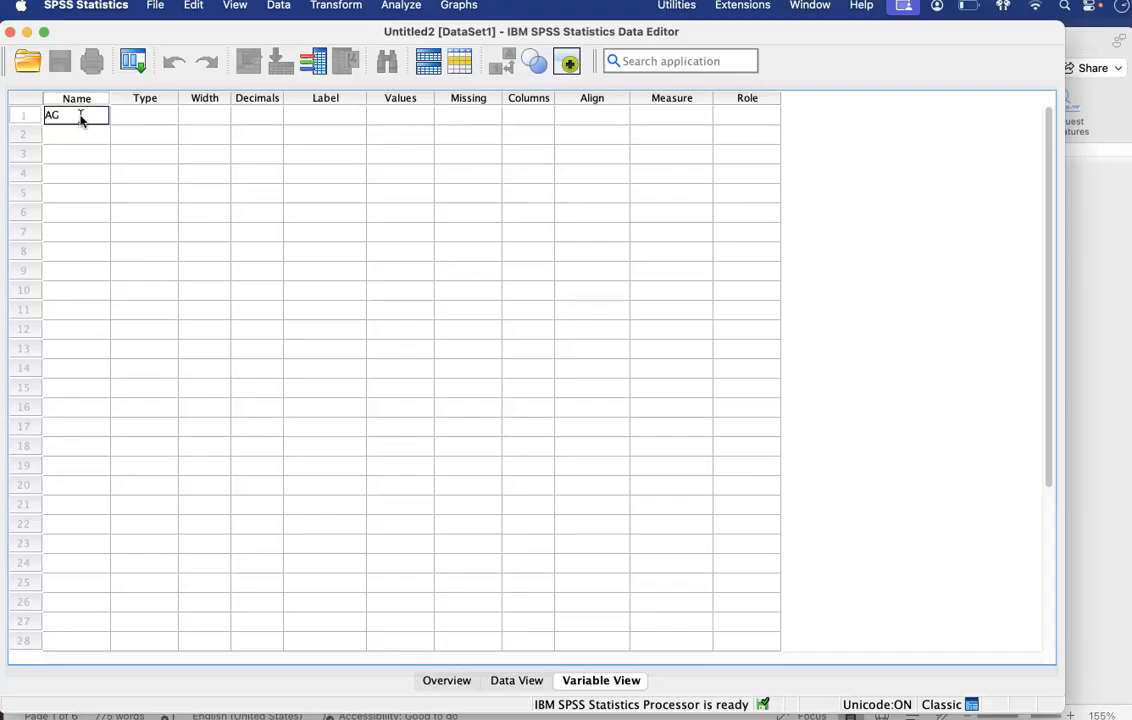
key("Return")
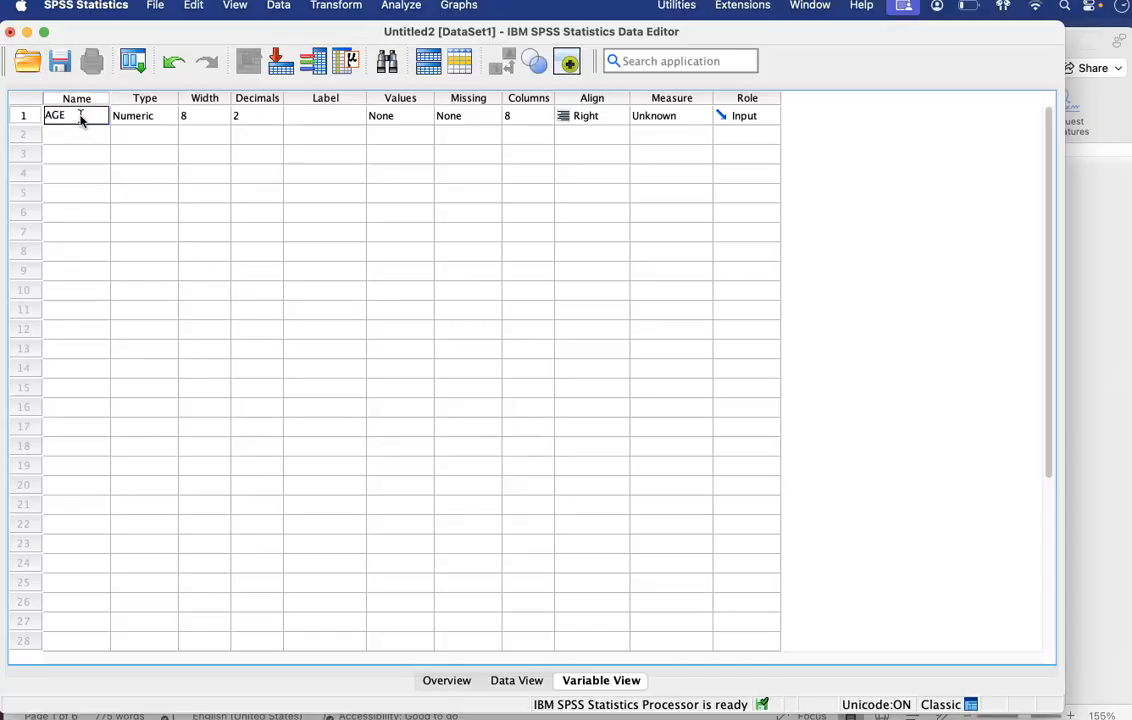
Step: Set the number of decimals for the AGE variable to 1
key("Tab")
key("Tab")
key("Tab")
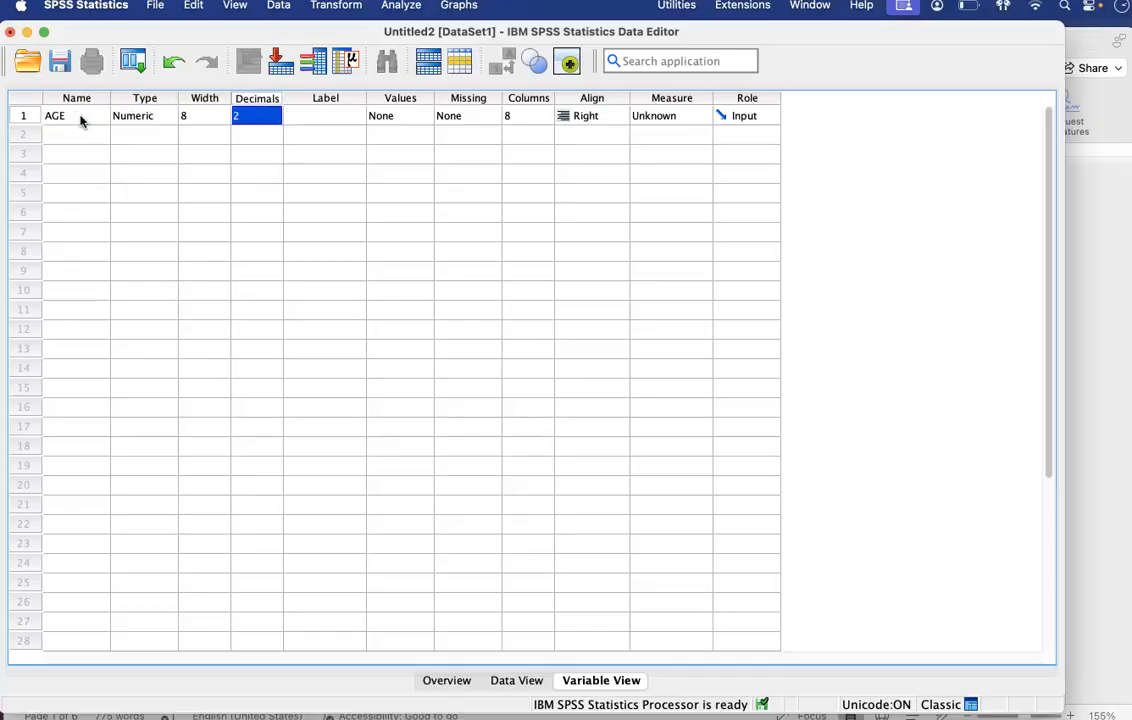
left_click(259, 117)
key("Return")
left_click(241, 118)
type("1")
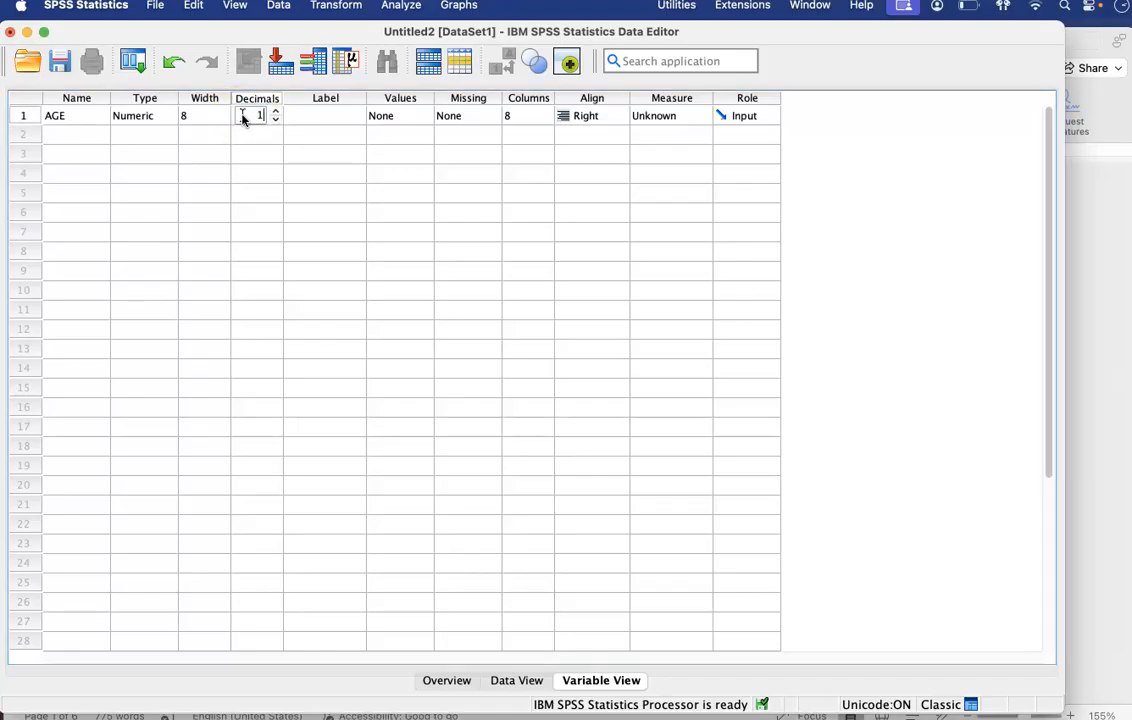
Step: Define value labels for AGE with 1 as Older and 2 as Younger
left_click(404, 117)
left_click(421, 117)
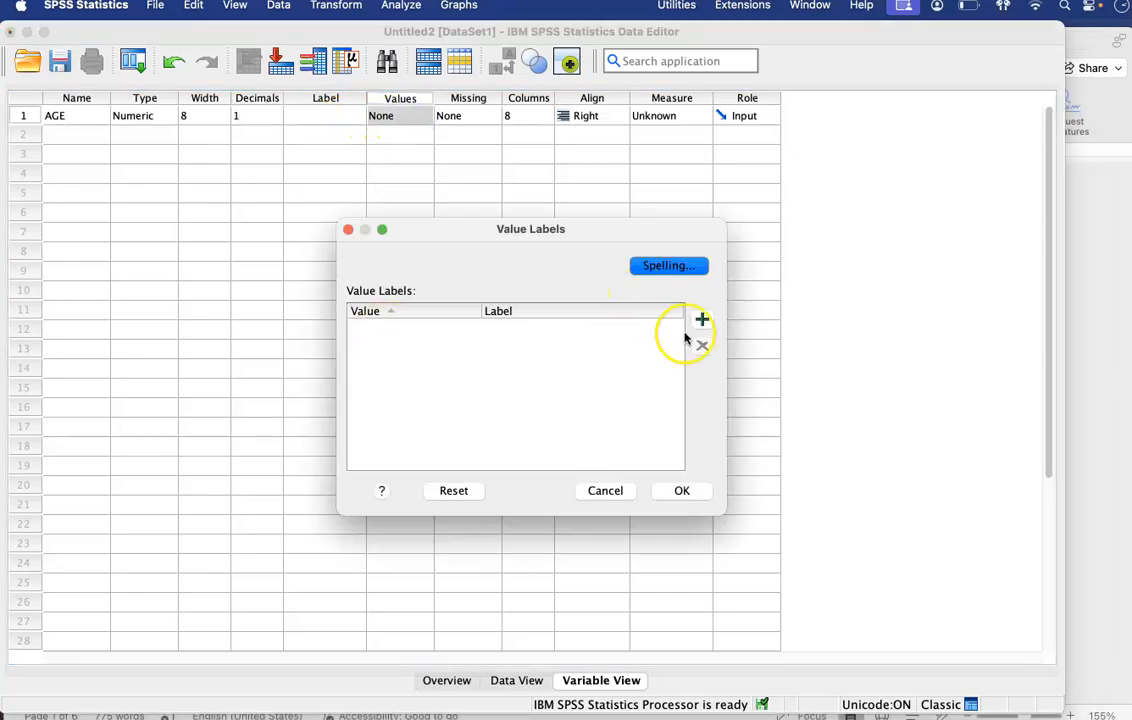
left_click(703, 317)
type("1")
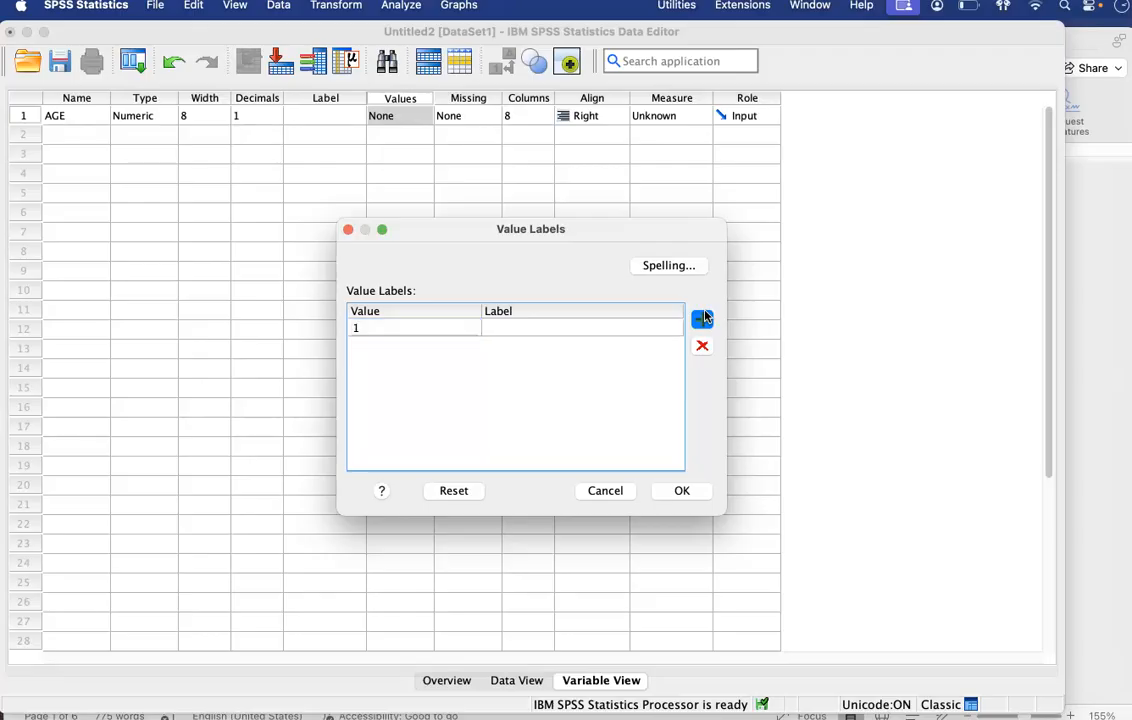
left_click(546, 329)
type("Older")
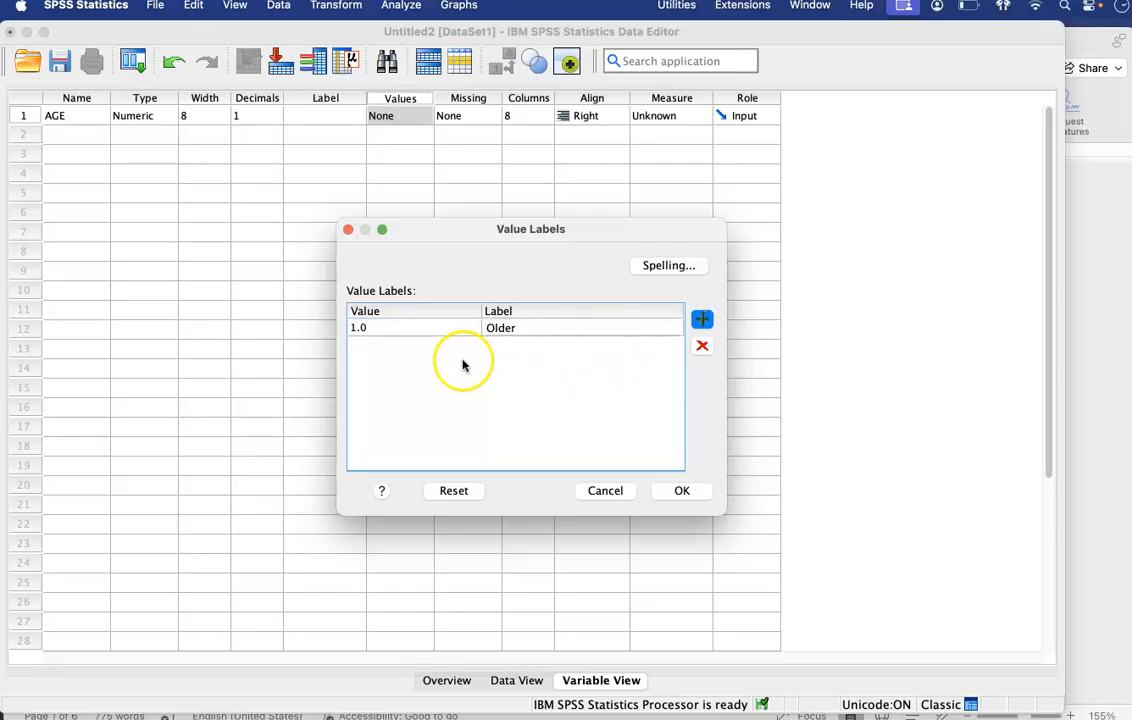
key("Return")
type("2")
left_click(518, 349)
type("Yo")
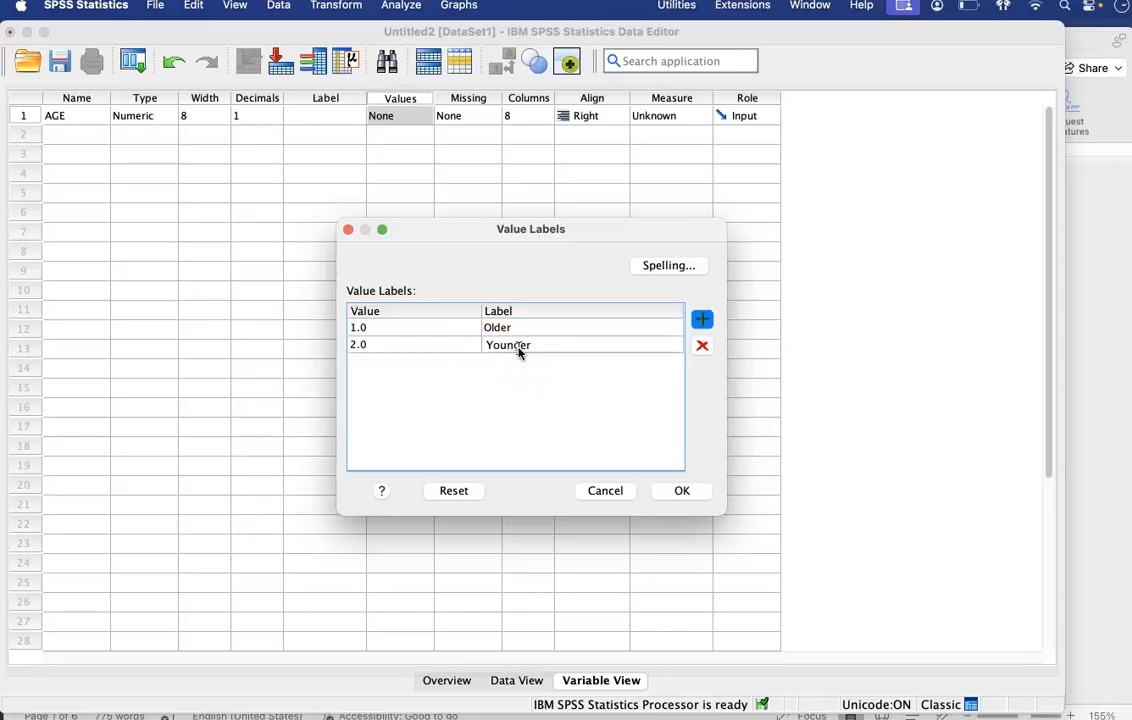
type("unger")
left_click(680, 490)
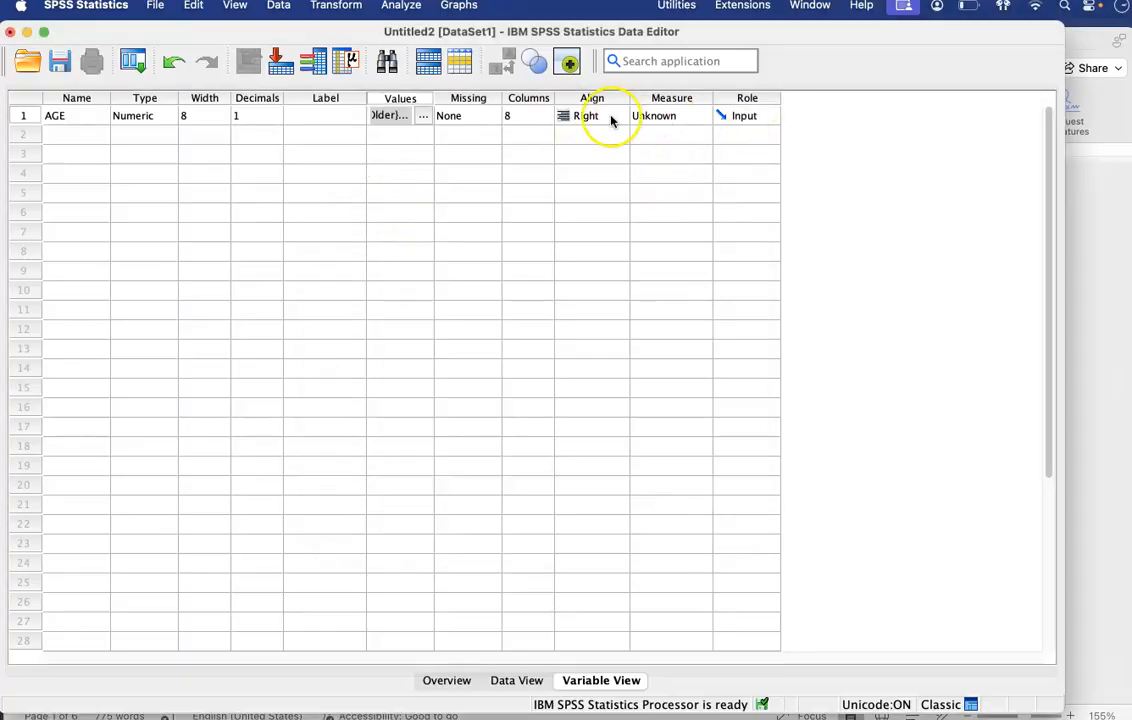
Step: Set the measurement level of AGE to Nominal
left_click(666, 113)
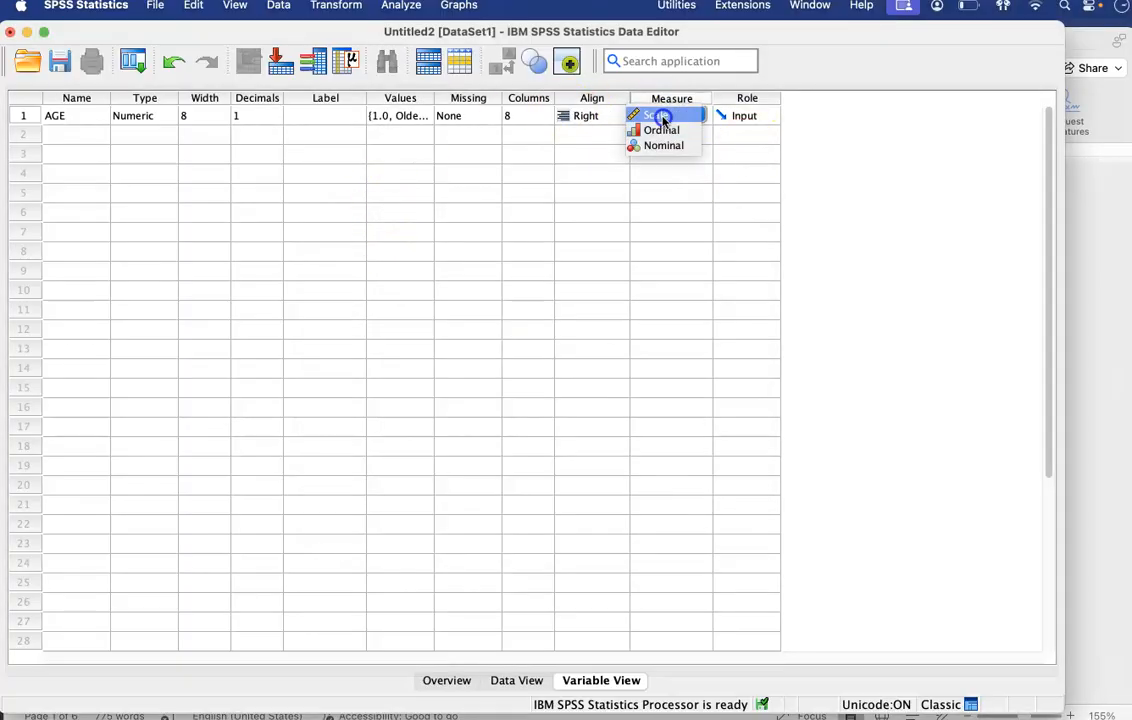
left_click(663, 113)
left_click(707, 120)
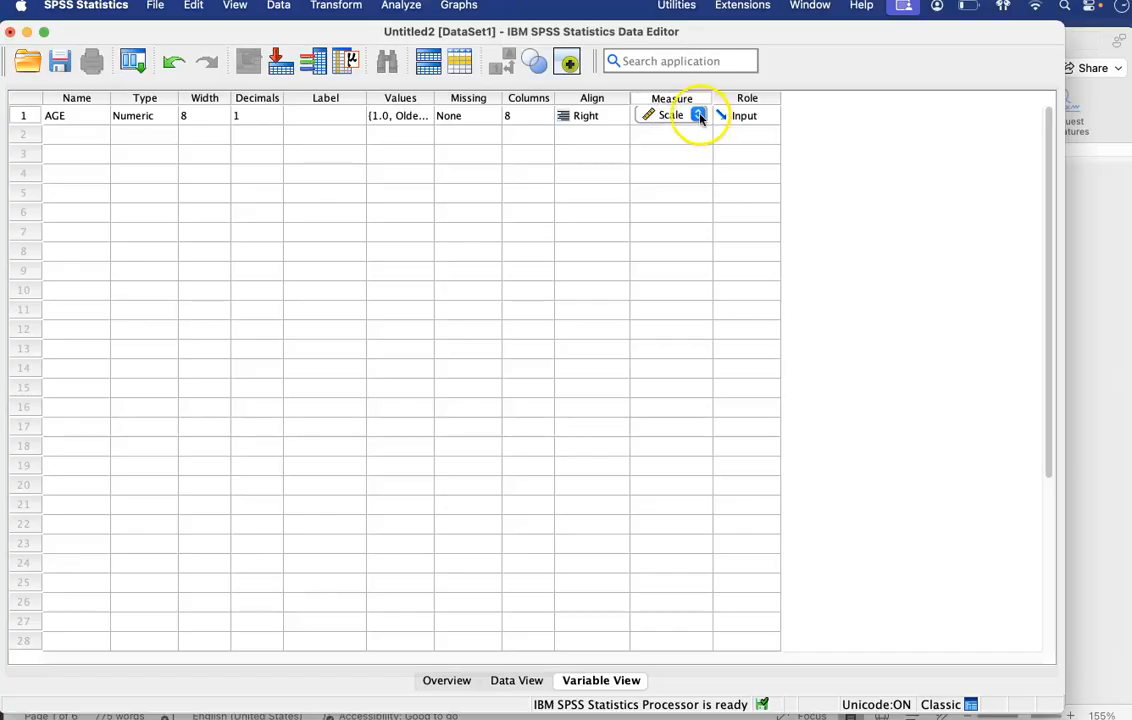
left_click(690, 147)
Step: Create a second variable named Life_Sat with 0 decimals
left_click(119, 205)
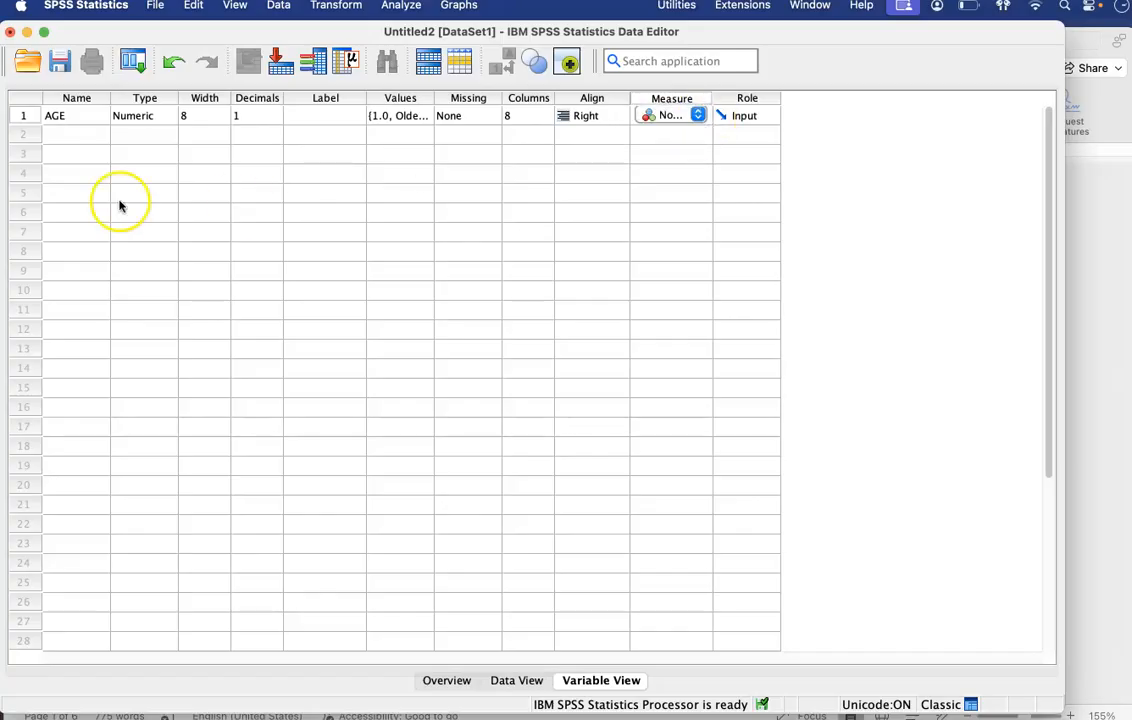
type("Life_Sat")
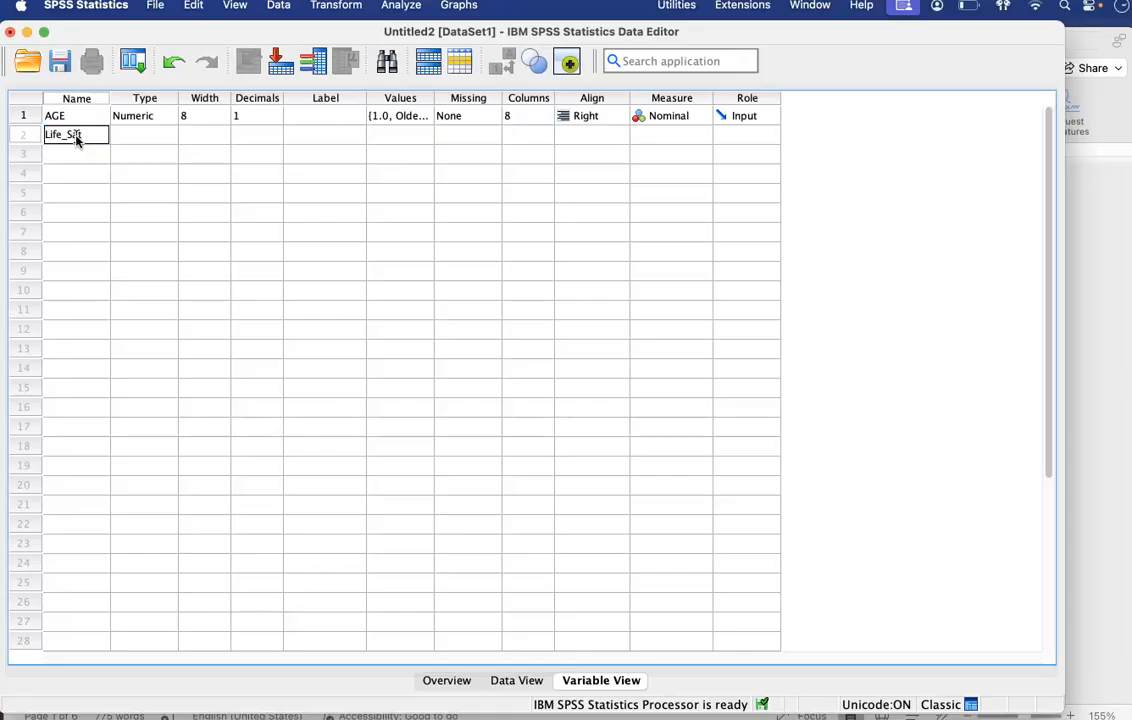
left_click(144, 139)
left_click(244, 137)
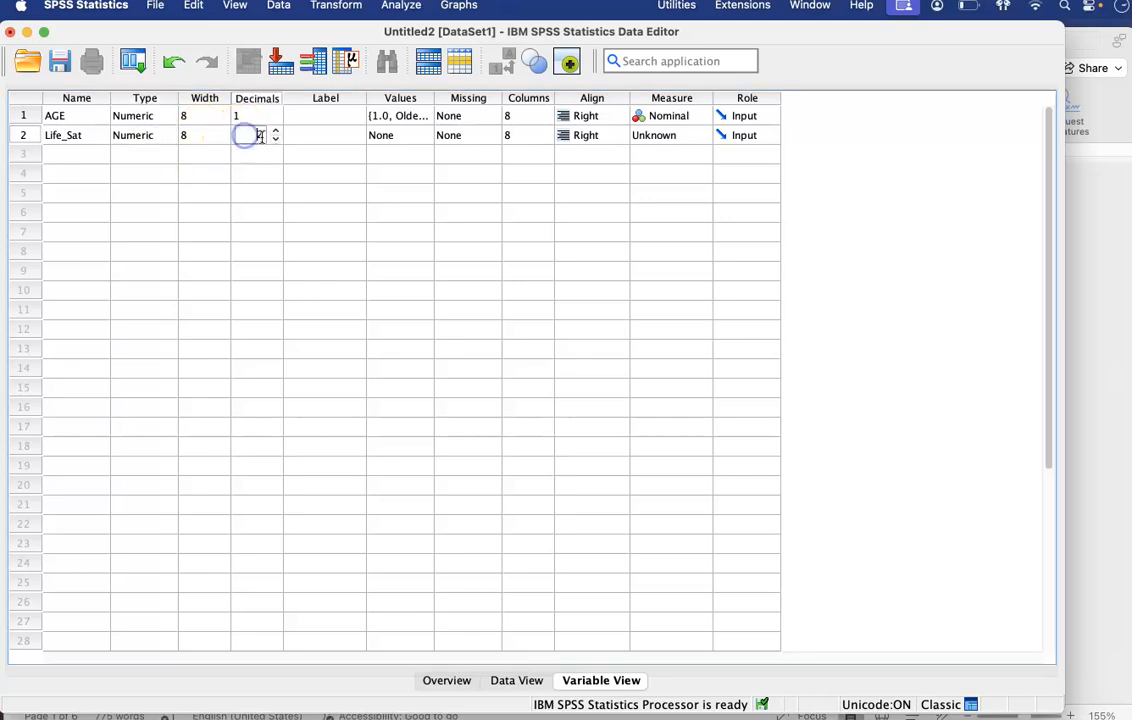
Step: Set the decimals of AGE to 0 and the measurement level of Life_Sat to Scale
left_click(258, 117)
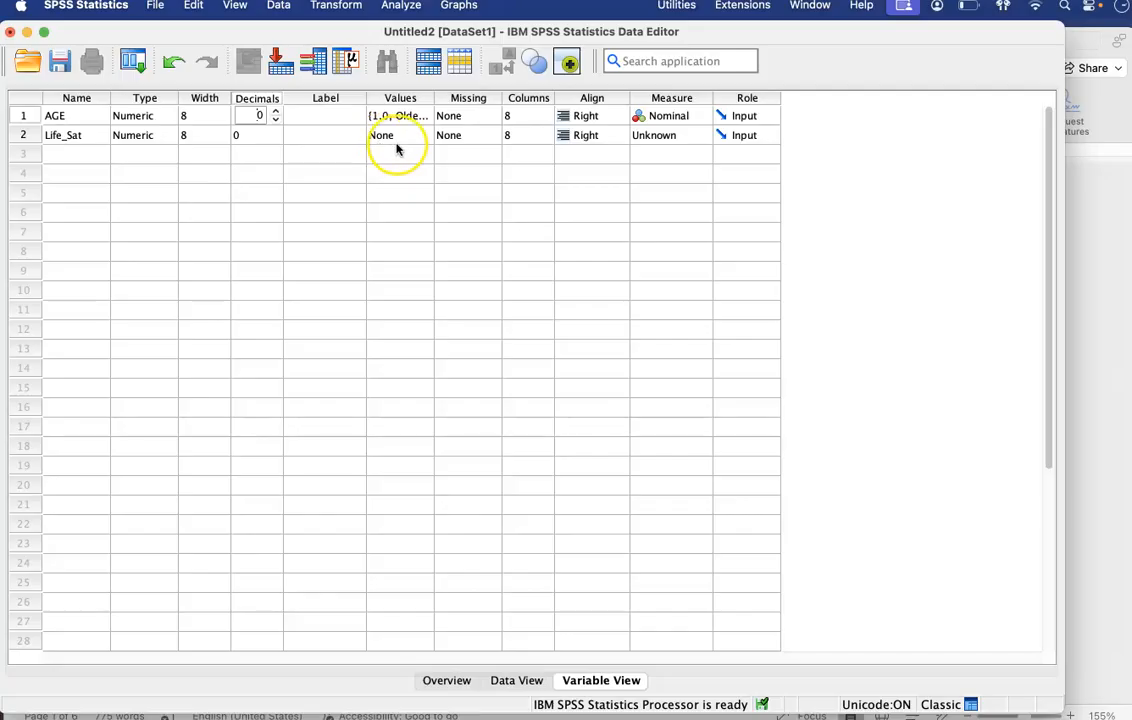
left_click(654, 137)
left_click(653, 104)
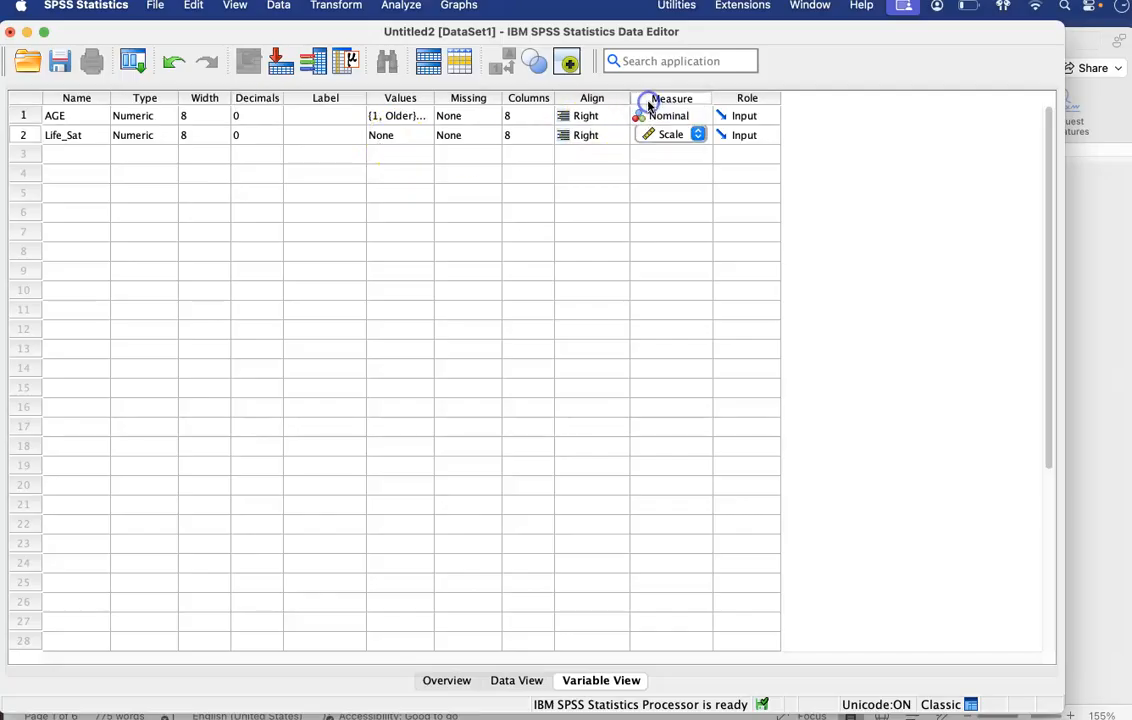
Step: In the data view, widen the AGE column and enter 1 for cases 1 through 10
left_click(508, 681)
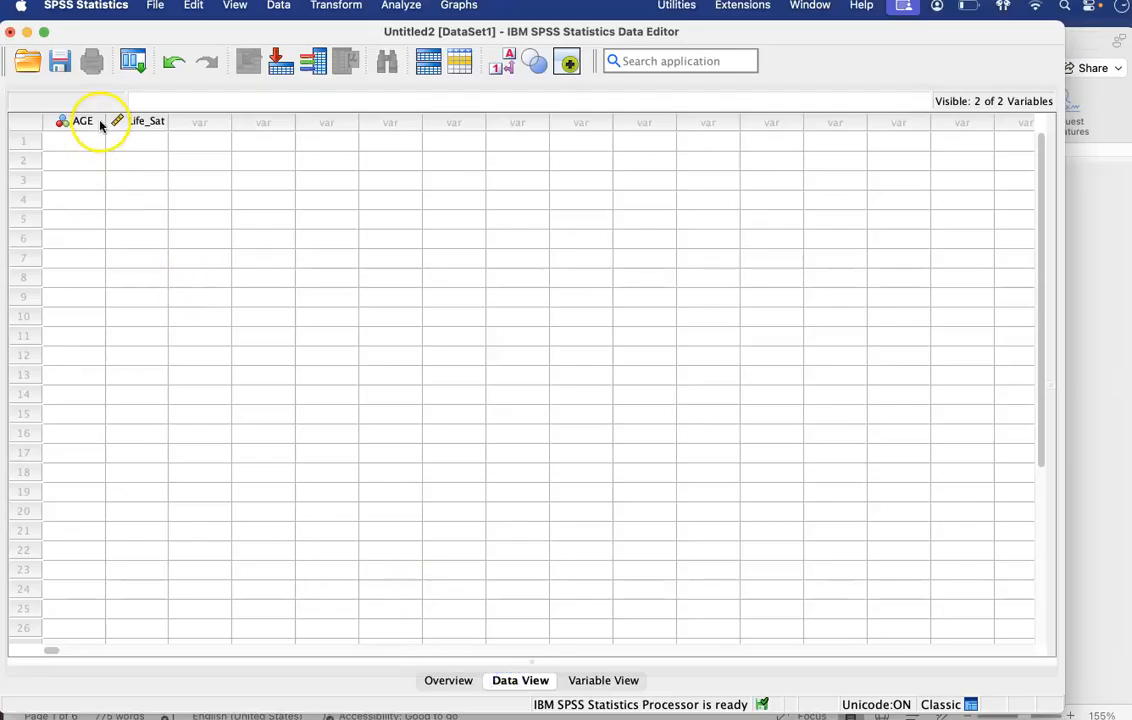
left_click_drag(105, 121, 166, 121)
left_click(145, 141)
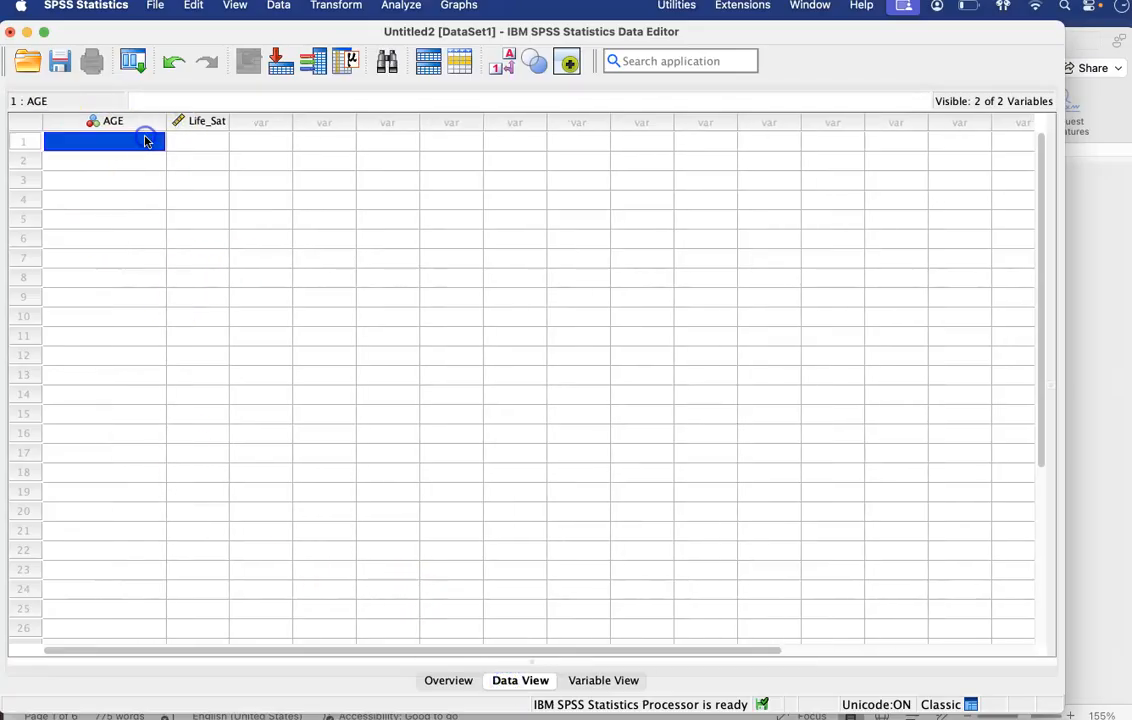
type("1")
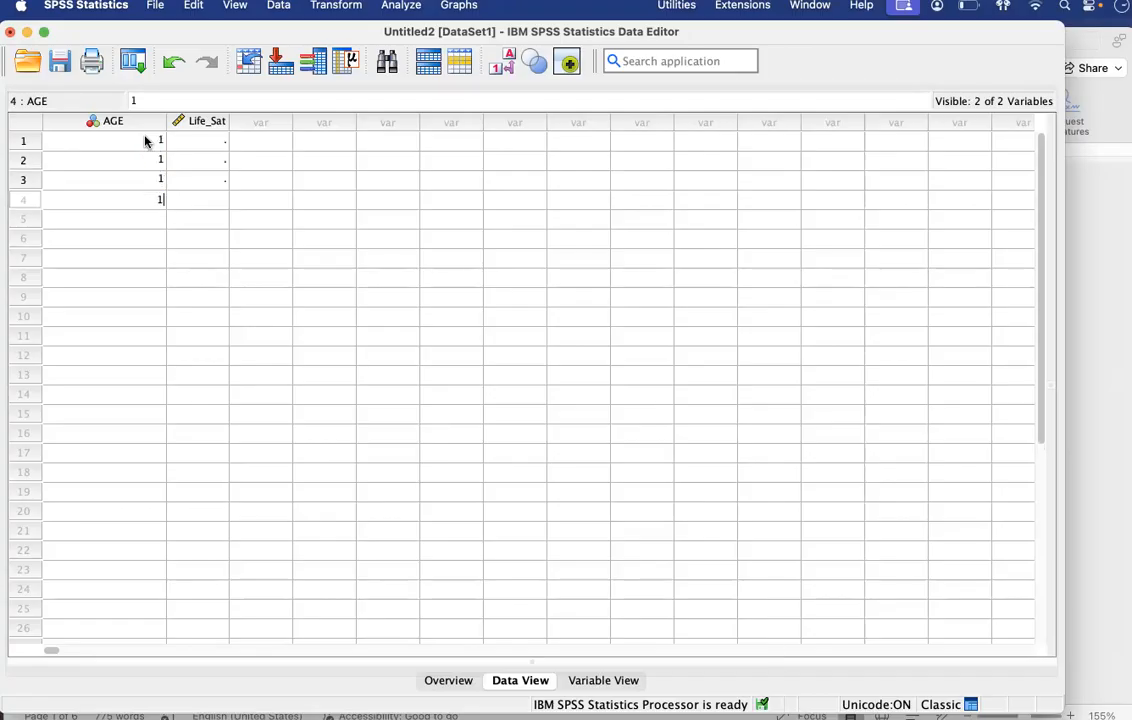
type(" 1 1 1 1 1 1 1 1 1")
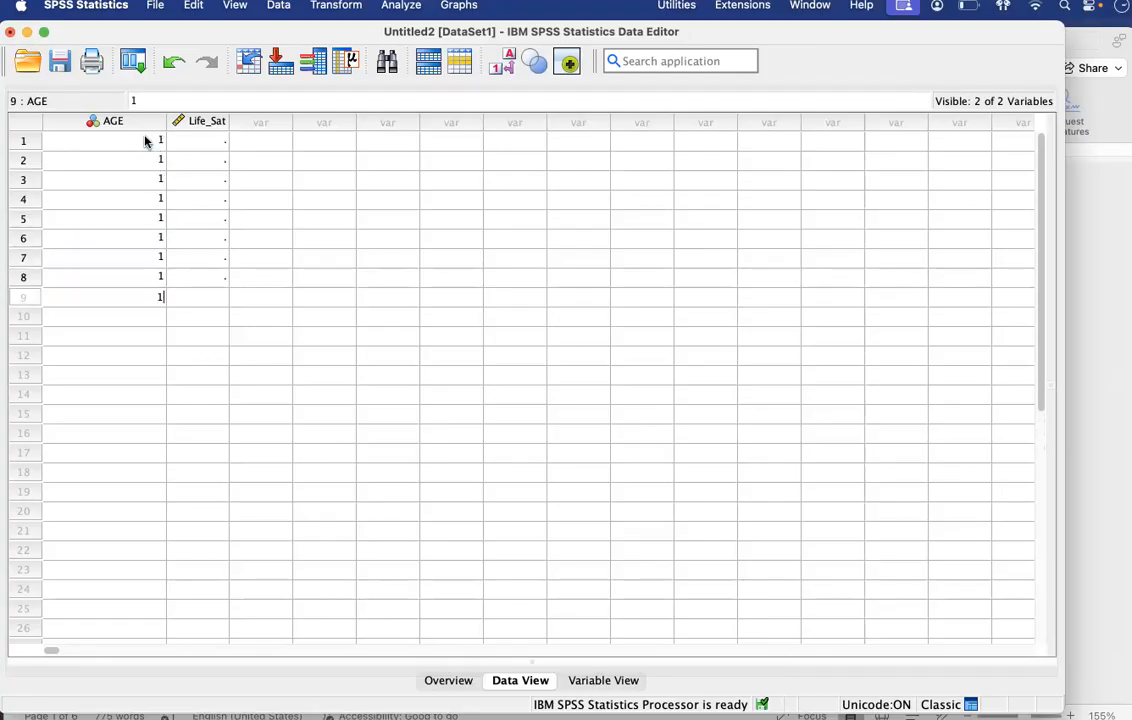
Step: Enter 2 in the AGE column for cases 11 through 20
left_click(127, 340)
type("2")
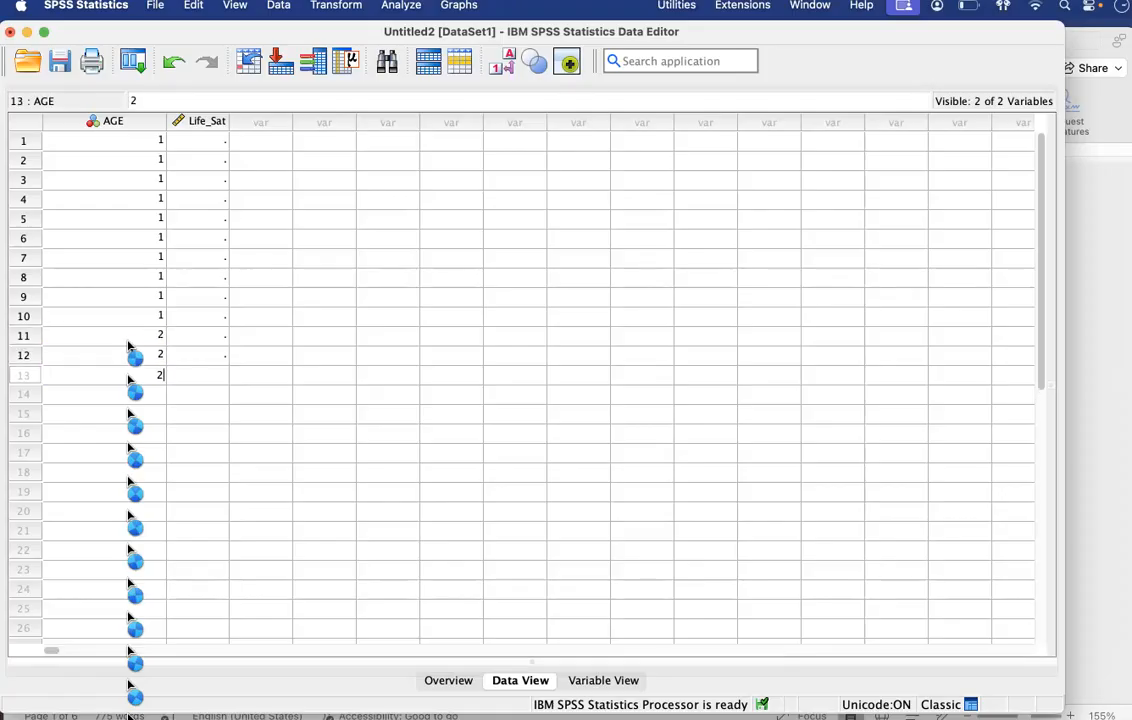
type(" 2 2 2 2 2 2 2 2 2")
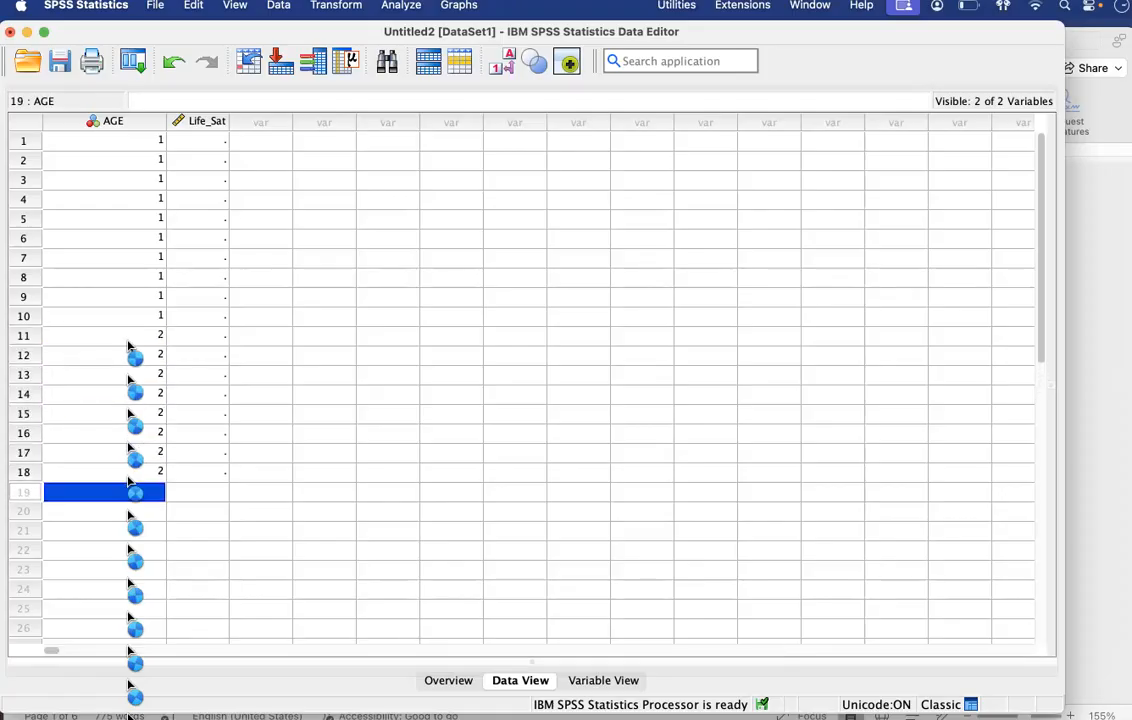
key("Return")
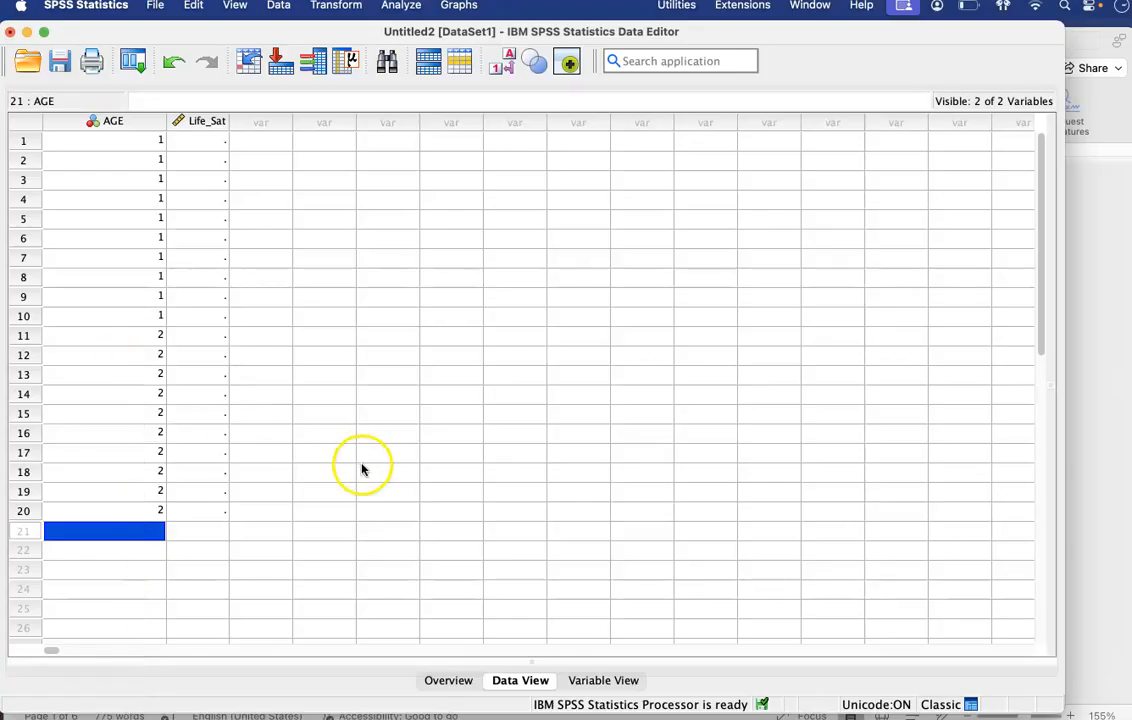
Step: Copy the ten Older Adults scores from the Word table and paste them into Life_Sat starting at case 1 in SPSS
left_click(386, 710)
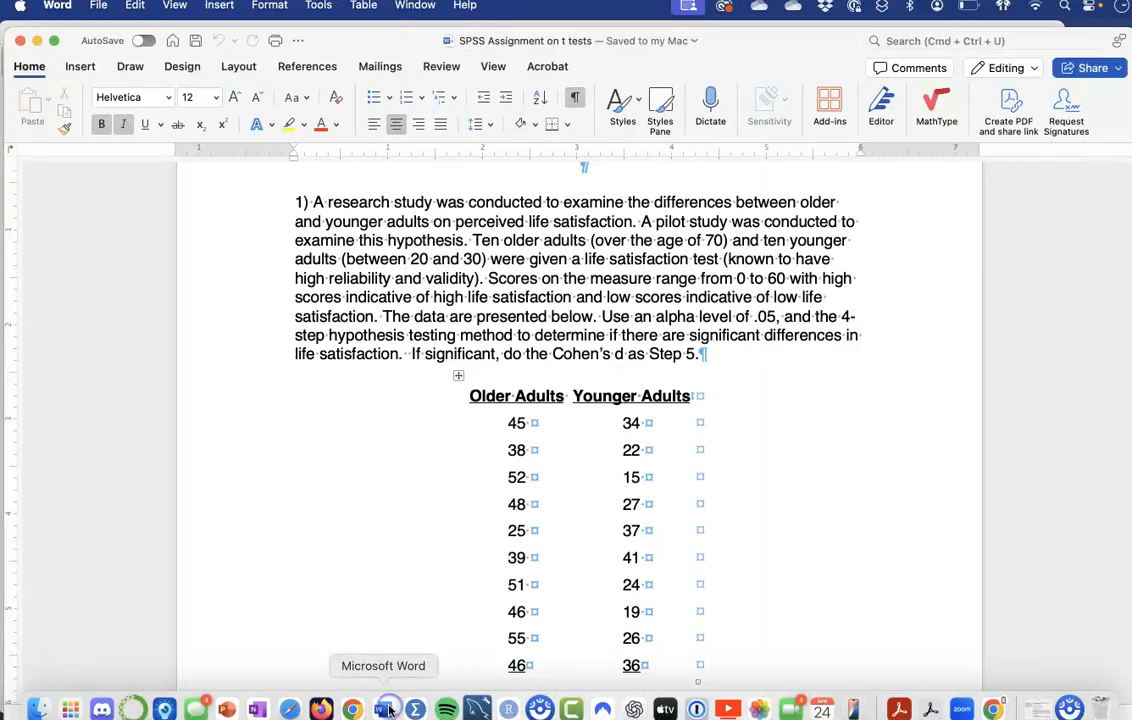
scroll(442, 480, "down", 3)
left_click_drag(515, 293, 514, 543)
key("super+c")
left_click(414, 710)
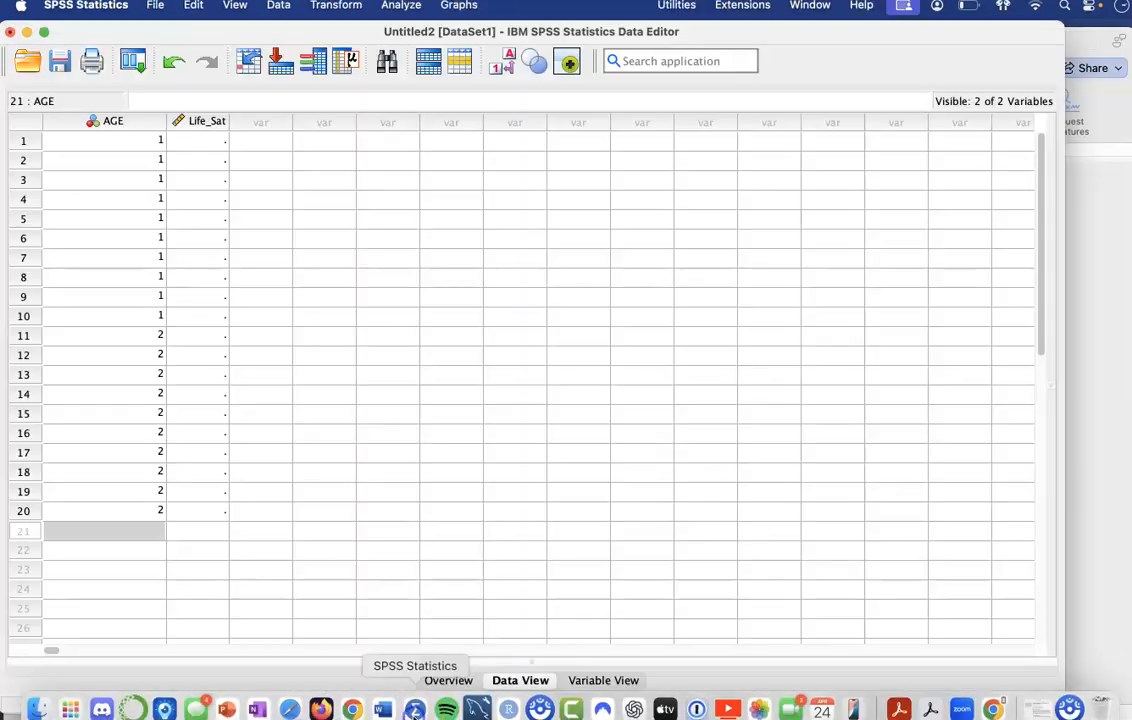
left_click(218, 143)
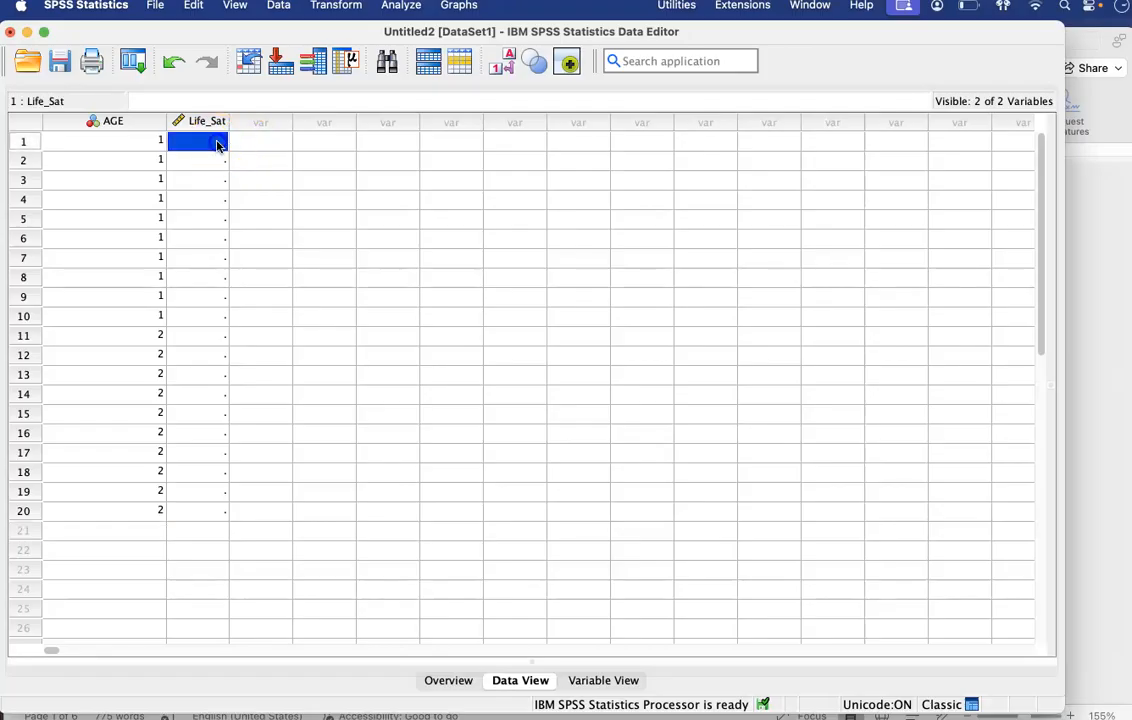
key("super+v")
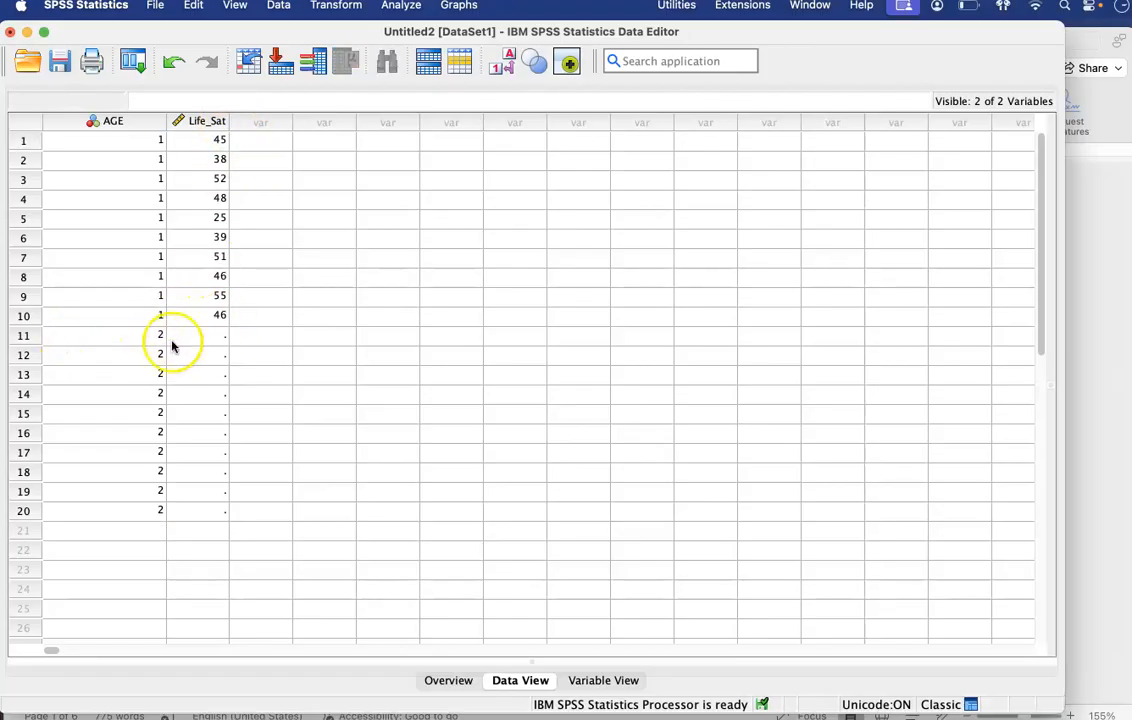
Step: Copy the ten Younger Adults scores from the Word table and paste them into Life_Sat starting at case 11 in SPSS
left_click(382, 710)
left_click_drag(627, 296, 653, 521)
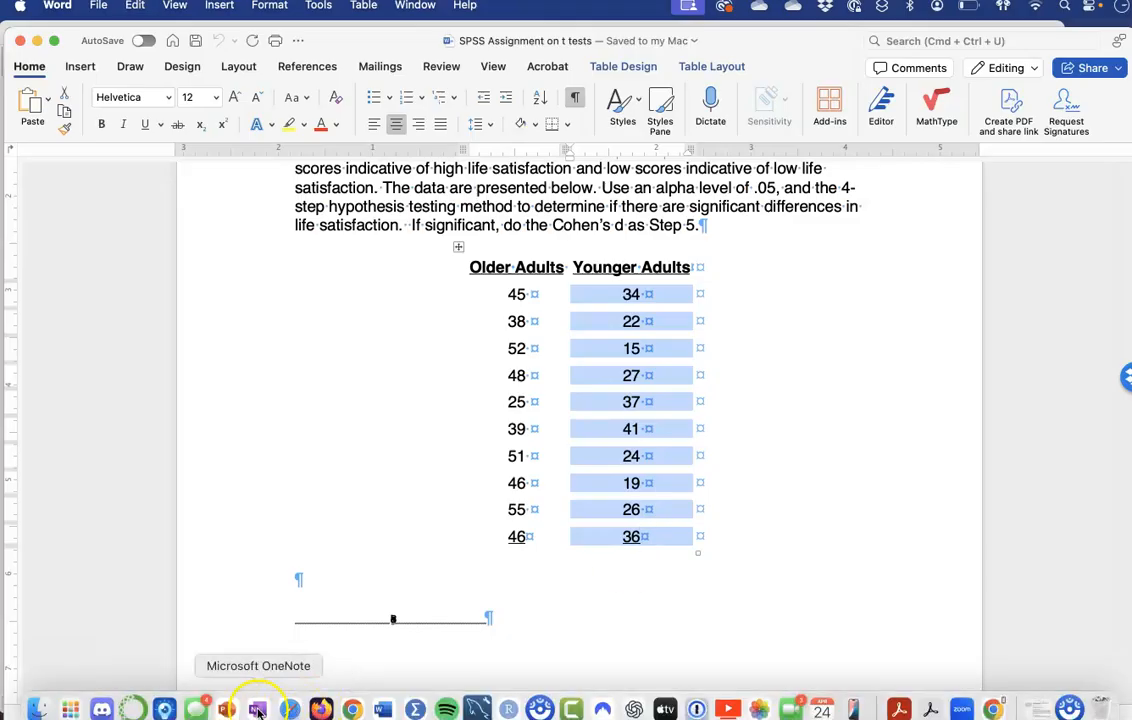
left_click(415, 709)
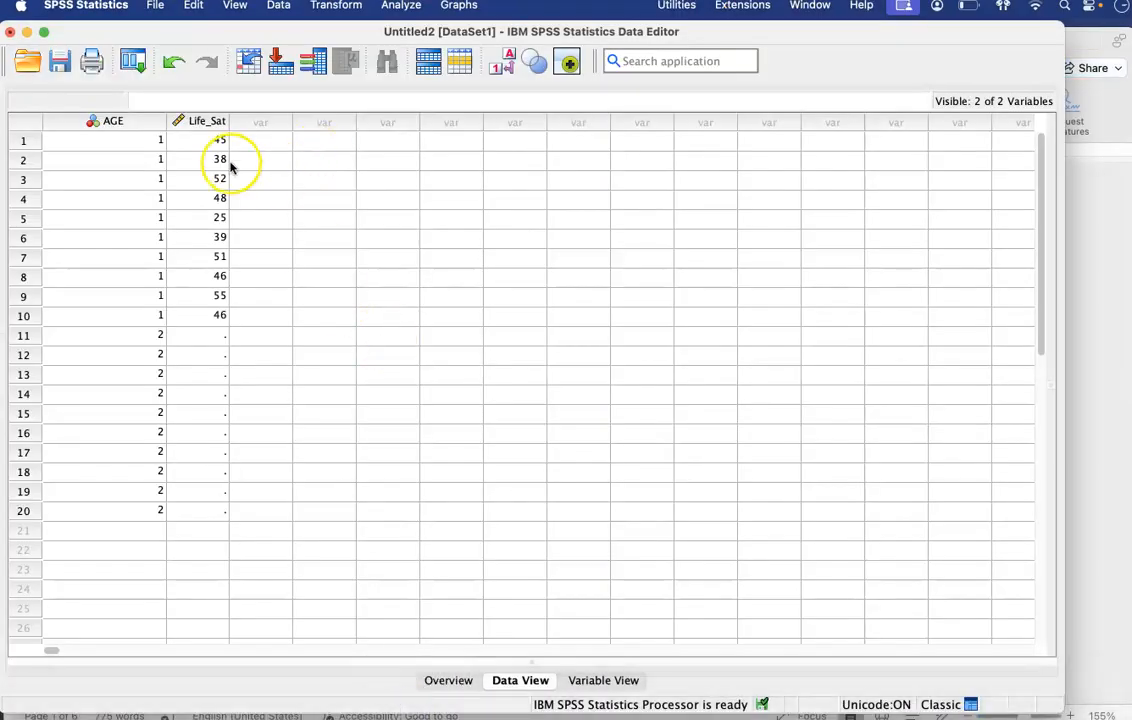
left_click(220, 336)
key("super+v")
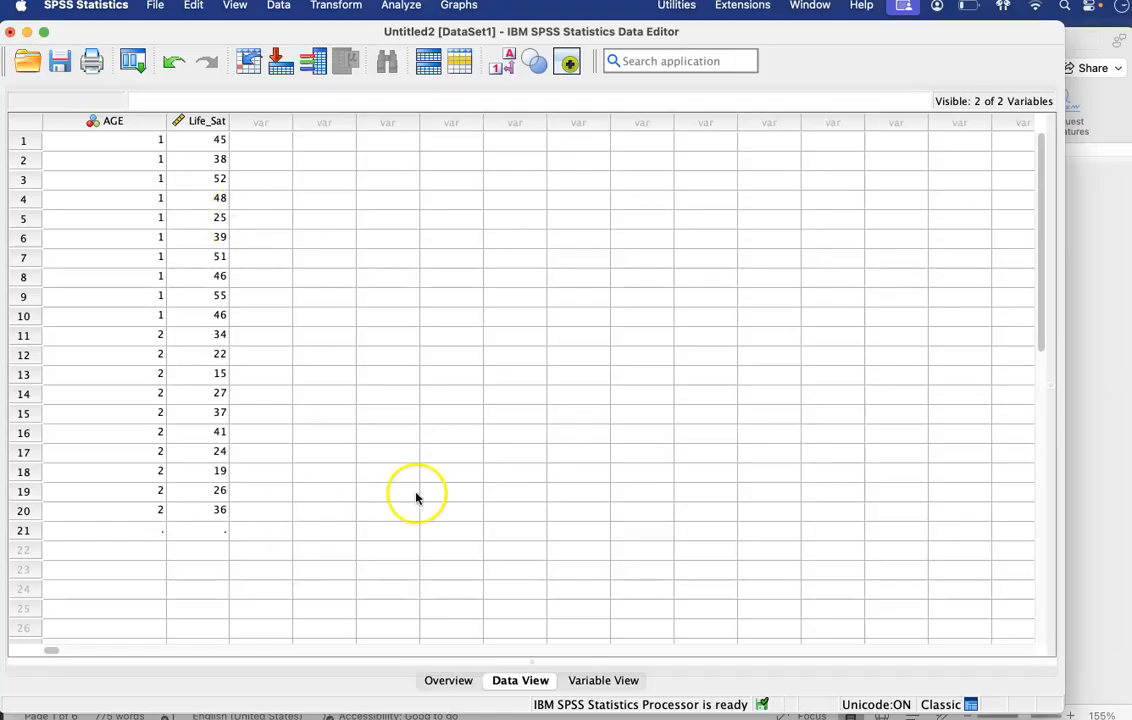
Step: Set up an Independent-Samples T Test with AGE as the grouping variable and Life_Sat as the test variable
left_click(399, 8)
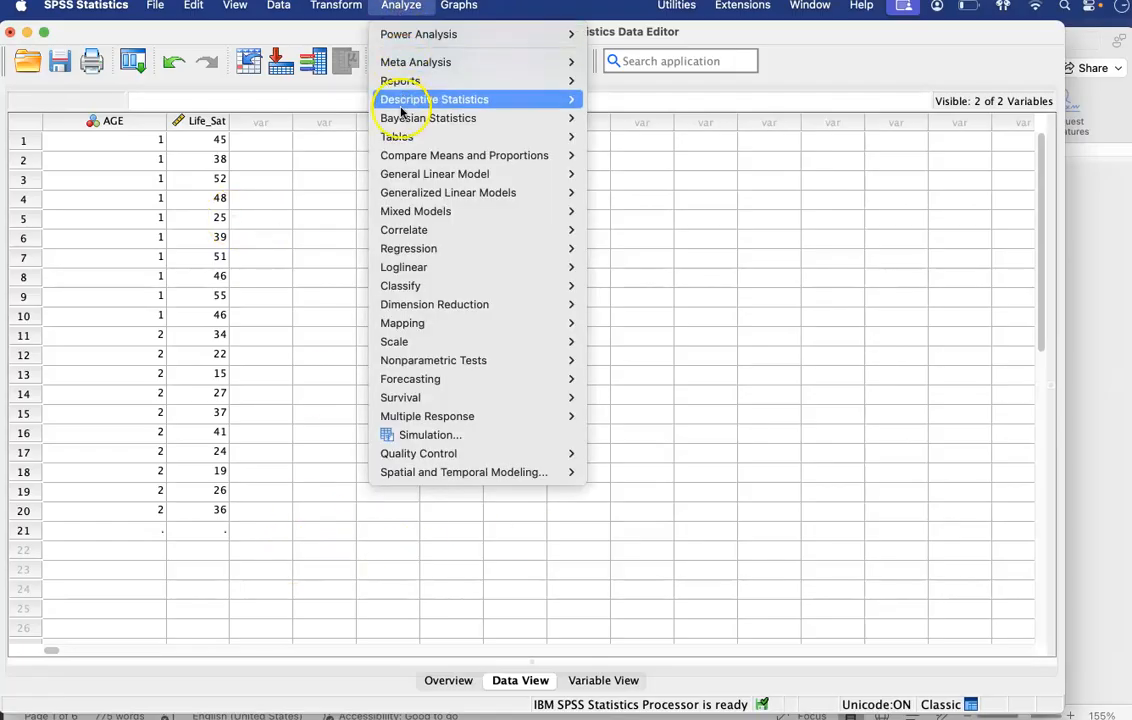
mouse_move(406, 160)
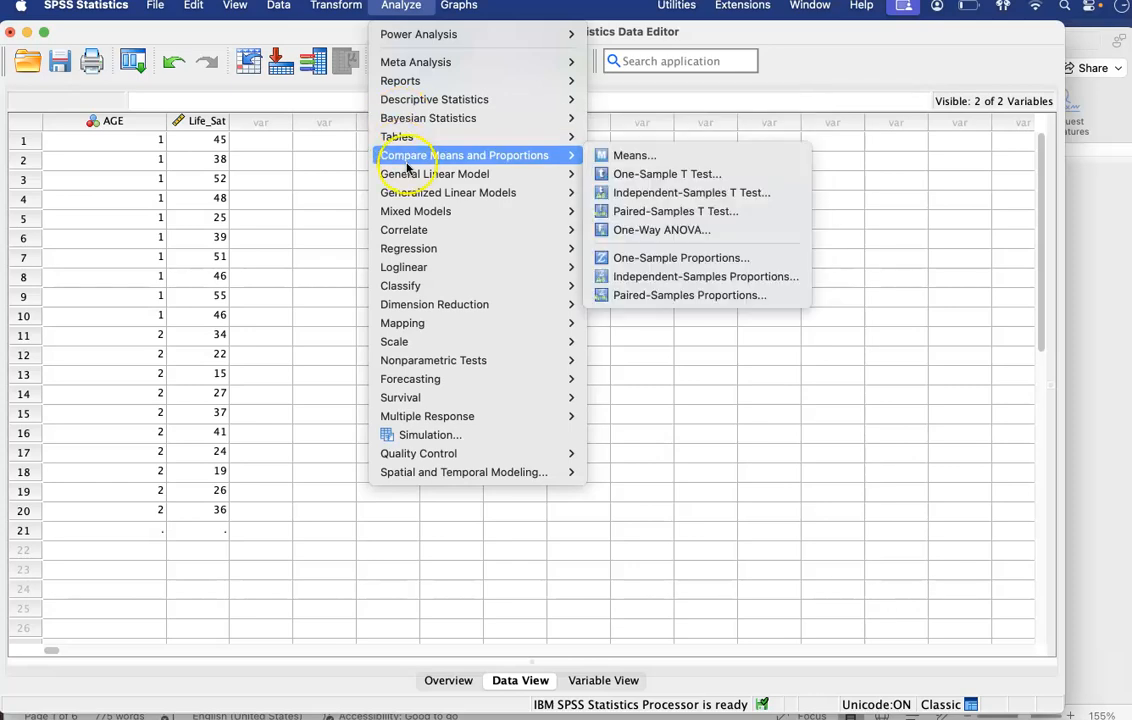
left_click(630, 193)
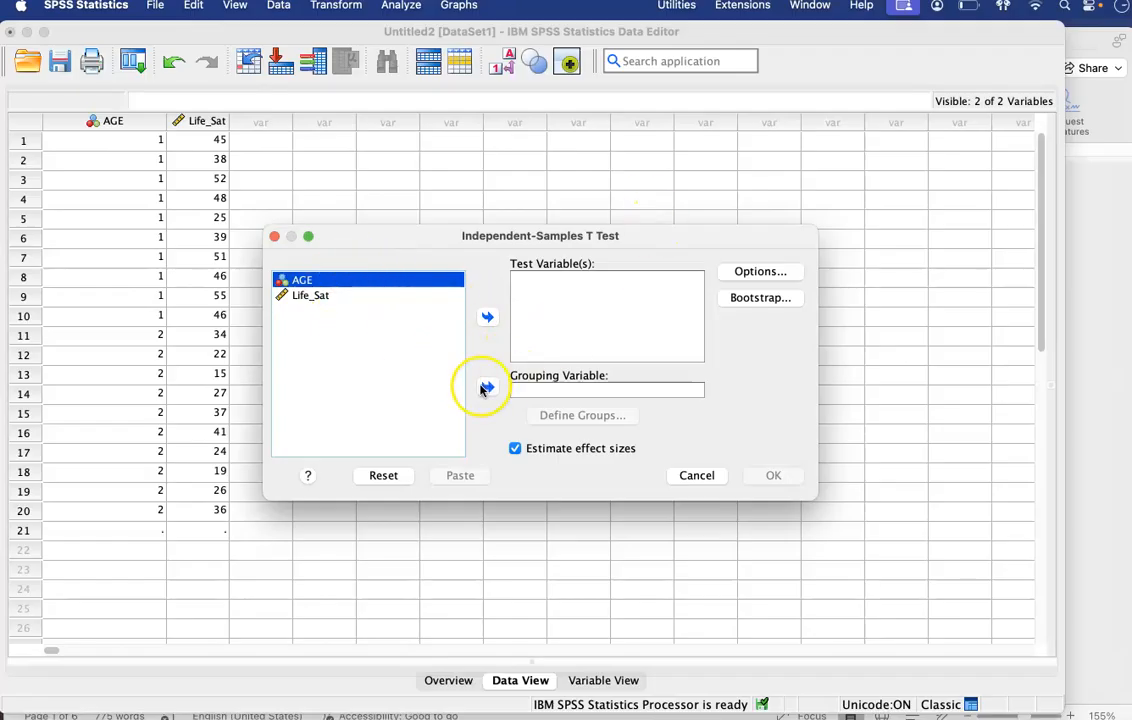
left_click(482, 388)
left_click(306, 279)
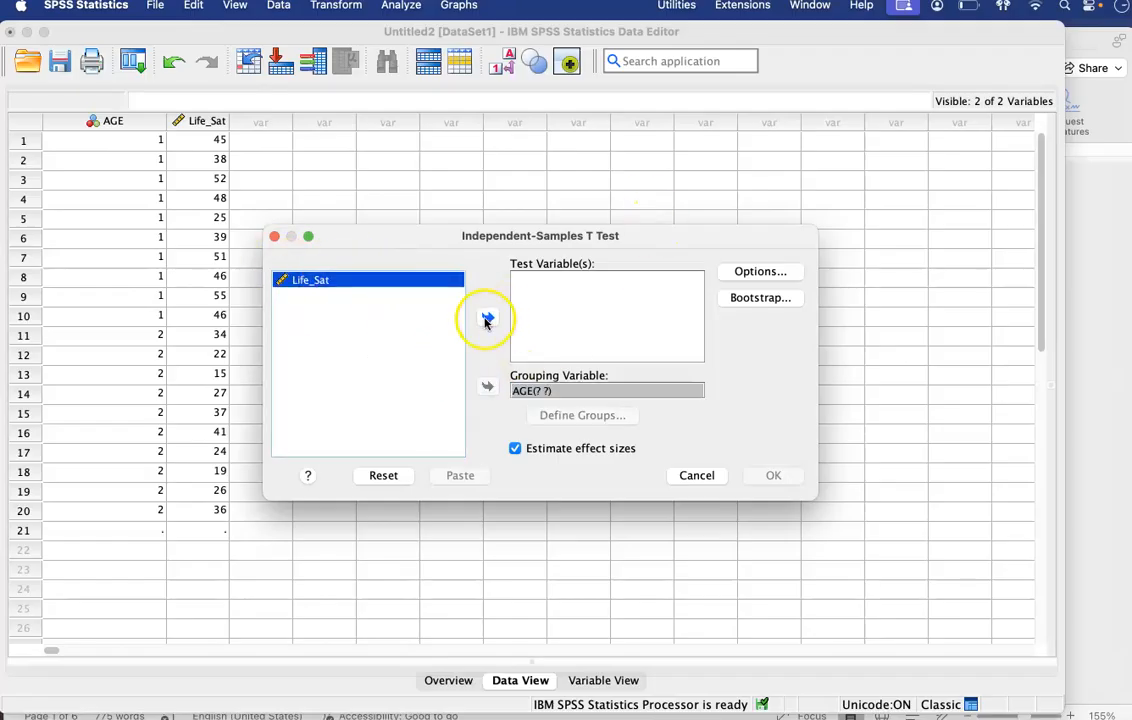
left_click(487, 318)
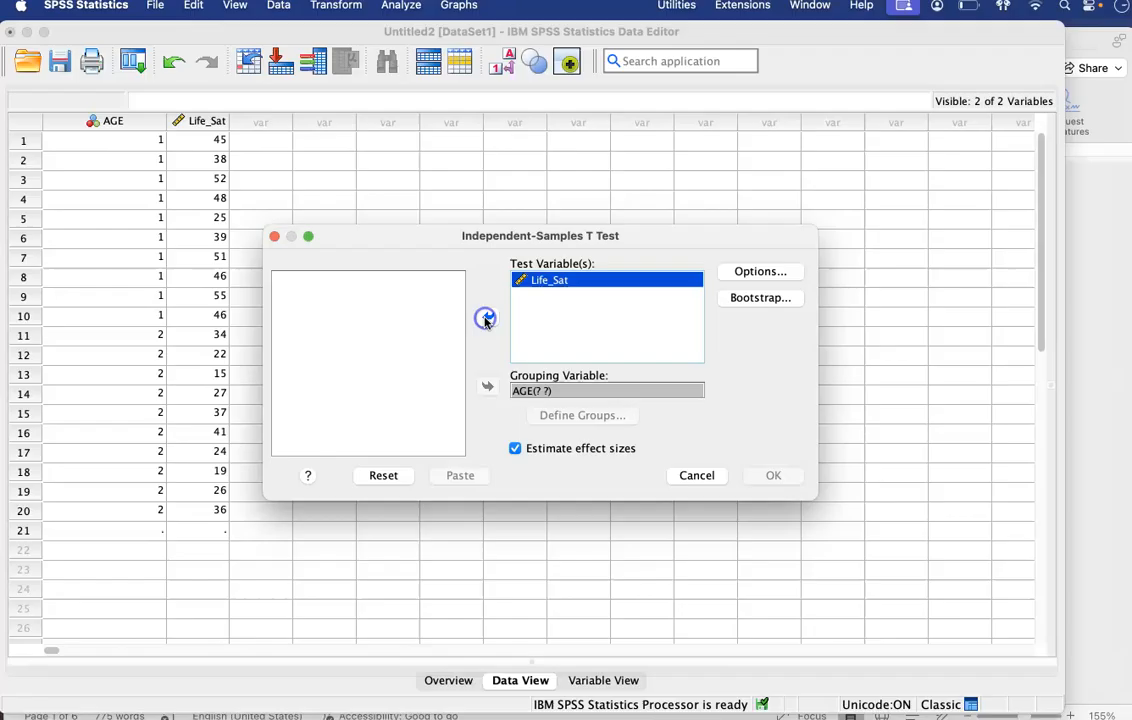
Step: Define the AGE groups with the specified values 1 and 2, and run the independent-samples t test
left_click(594, 391)
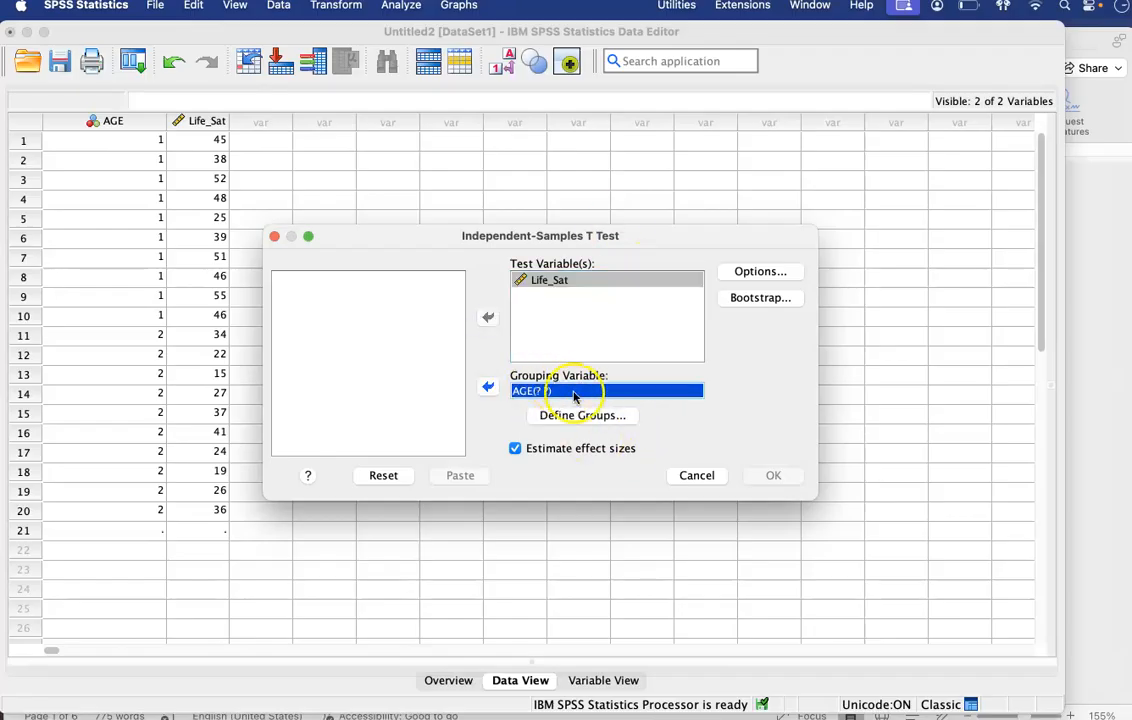
left_click(572, 415)
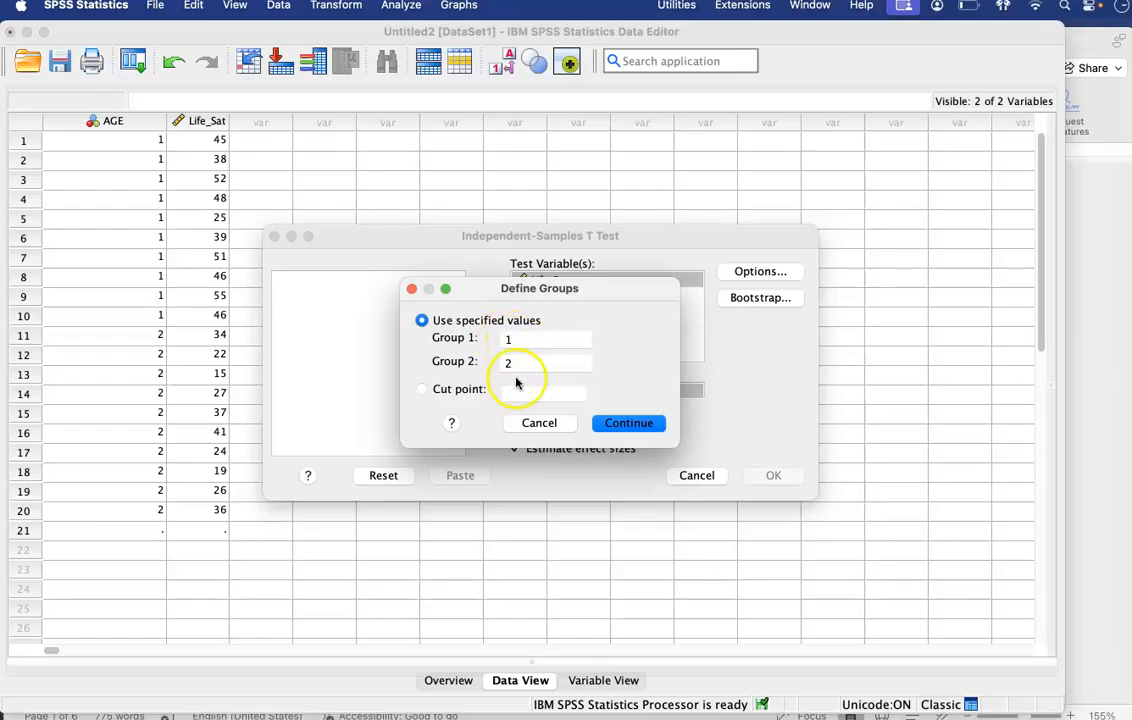
left_click(612, 418)
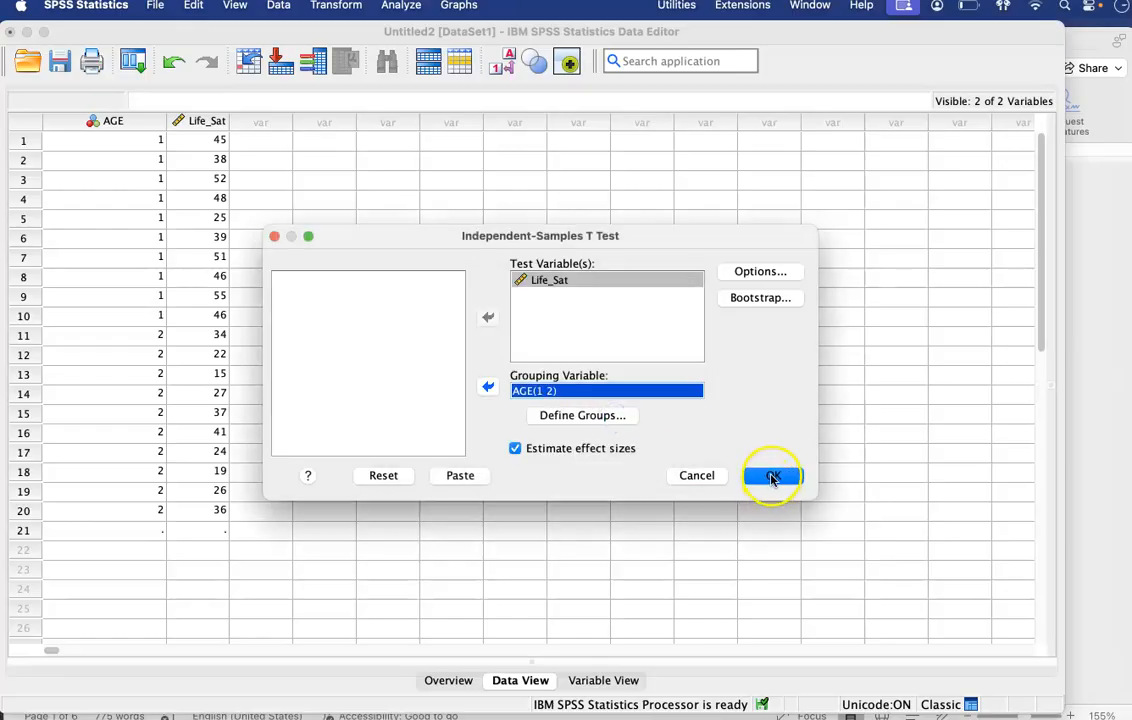
left_click(772, 475)
Step: Examine the Group Statistics and Independent Samples Test tables in the t test output
left_click(495, 368)
left_click(508, 238)
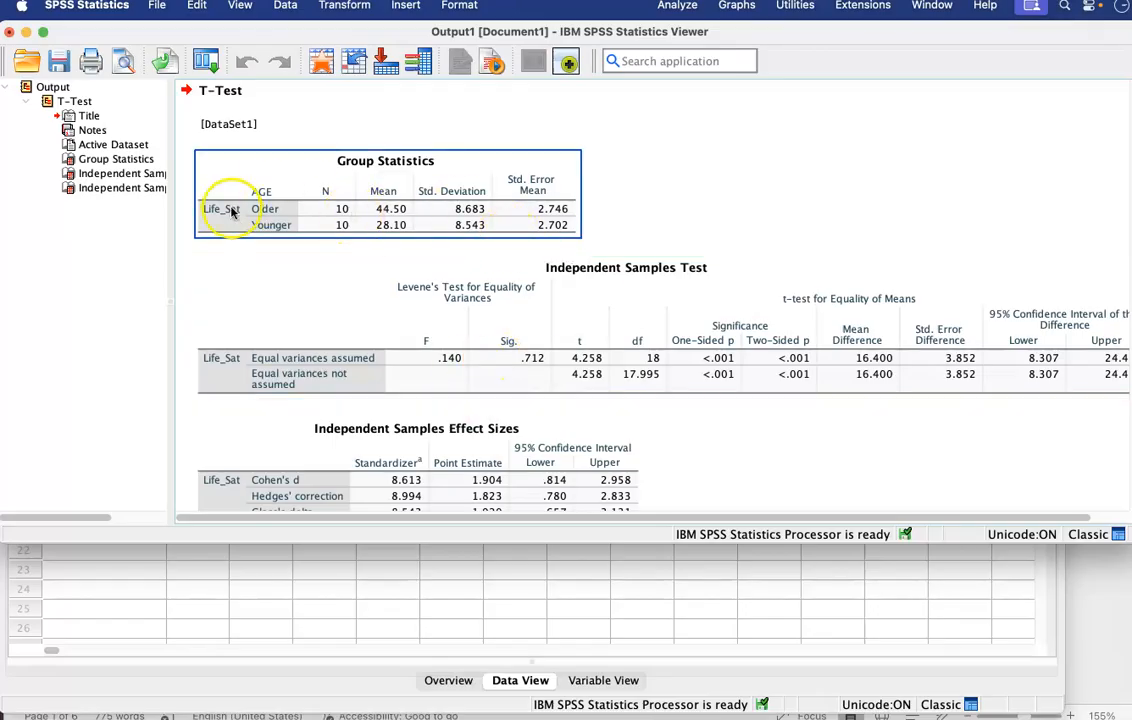
left_click(655, 368)
left_click(743, 428)
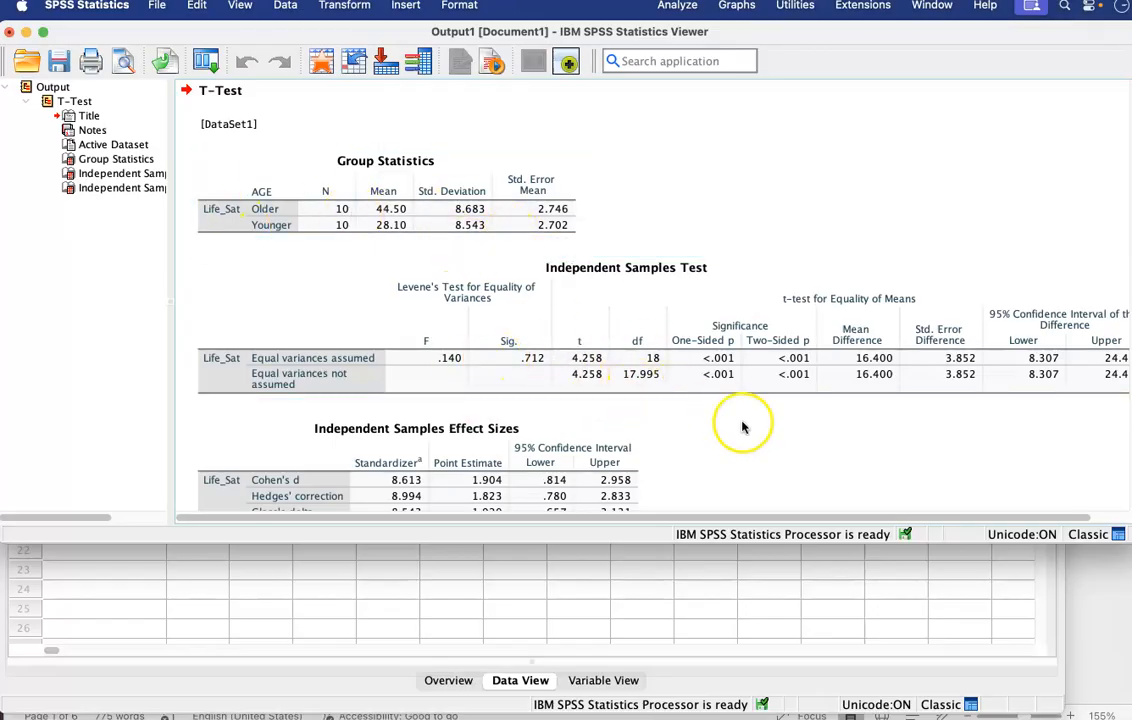
Step: Return to the data editor and show the variable definitions of the dataset
left_click(391, 694)
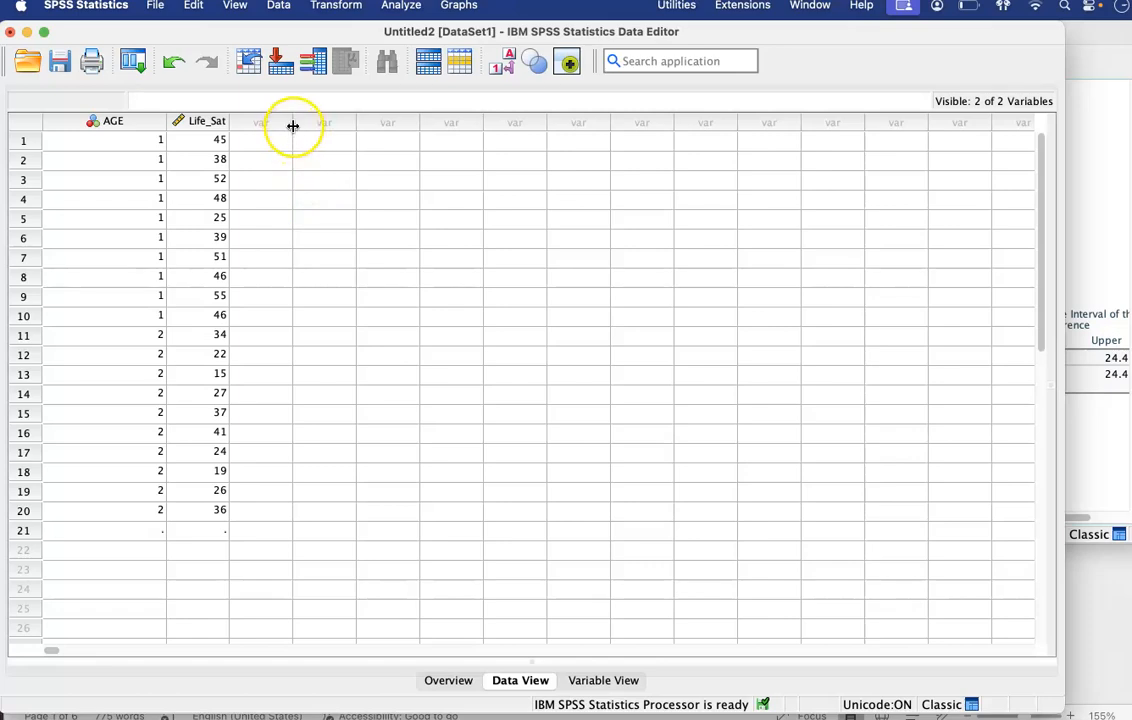
left_click_drag(293, 126, 367, 123)
left_click(353, 125)
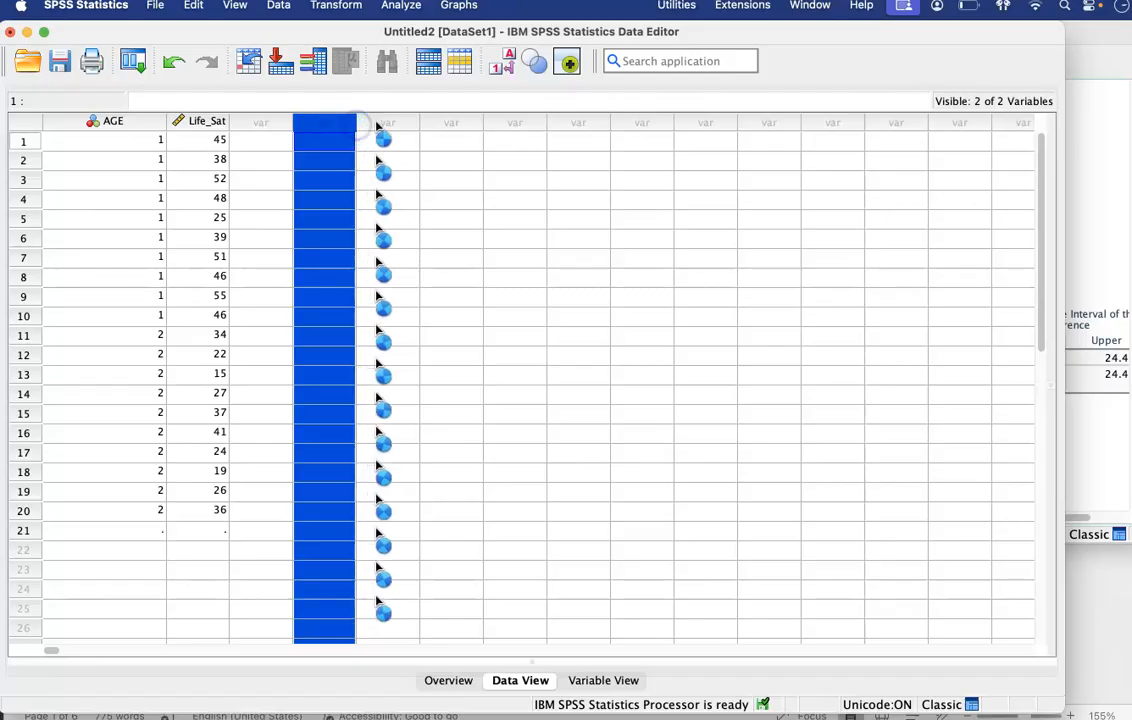
left_click(376, 126)
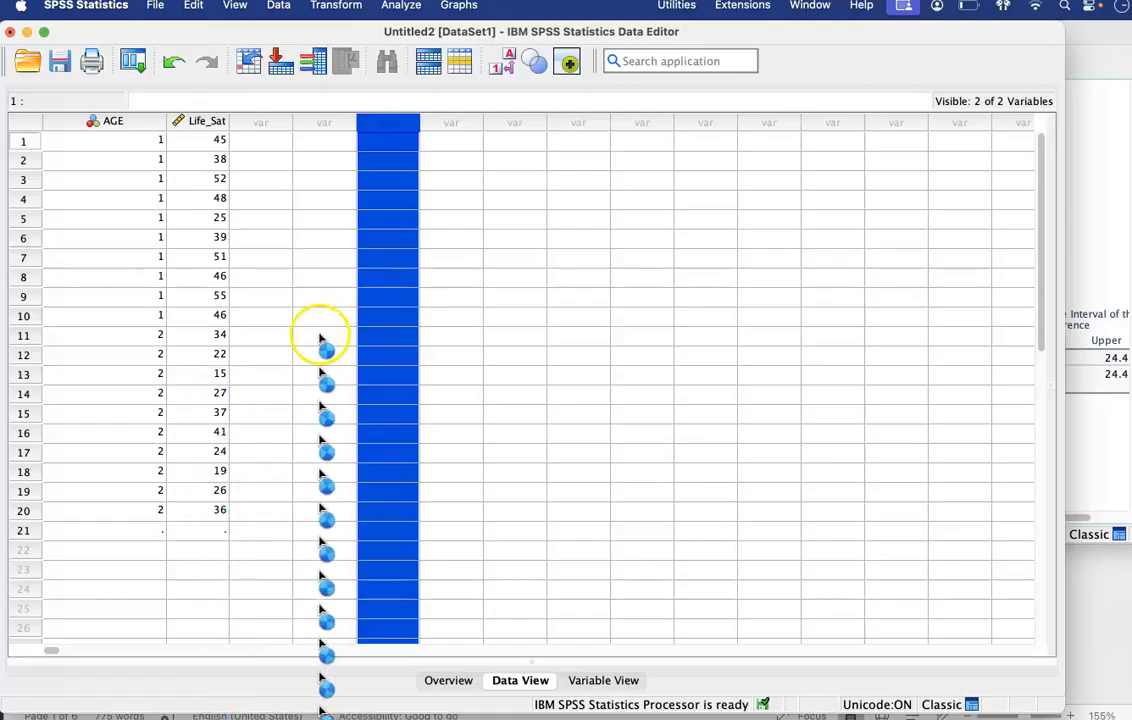
left_click(592, 680)
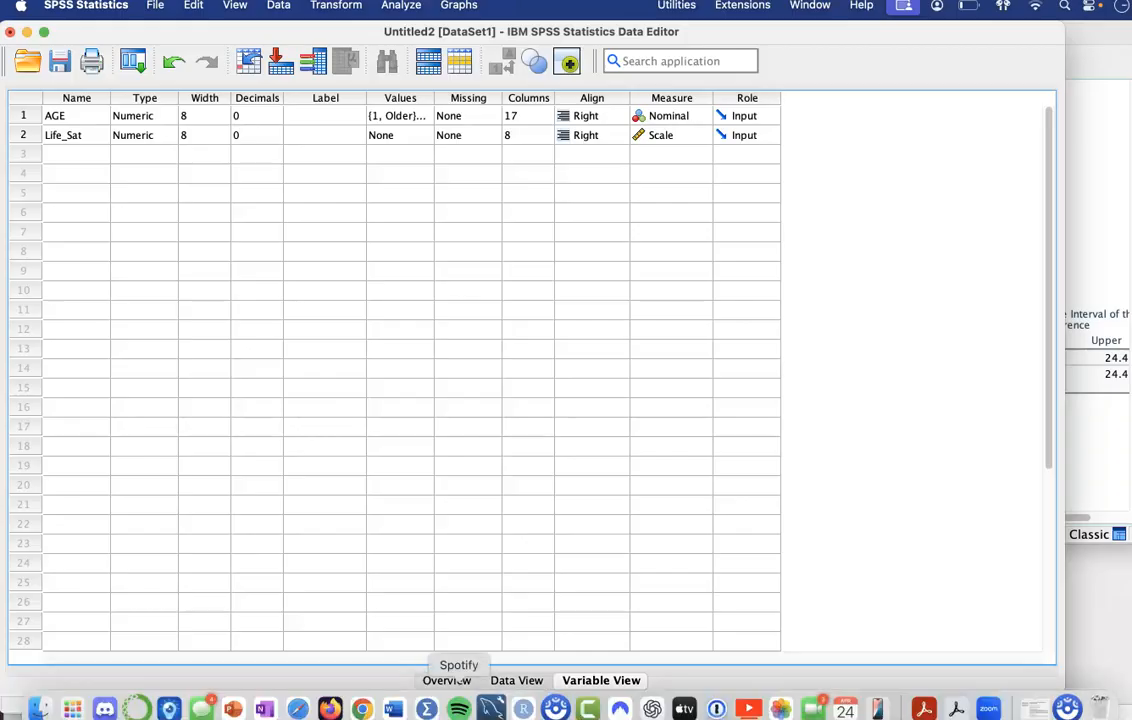
Step: Switch to the Word assignment and find question 4 with the Before and After anxiety scores
left_click(394, 702)
scroll(402, 445, "down", 5)
scroll(402, 445, "down", 20)
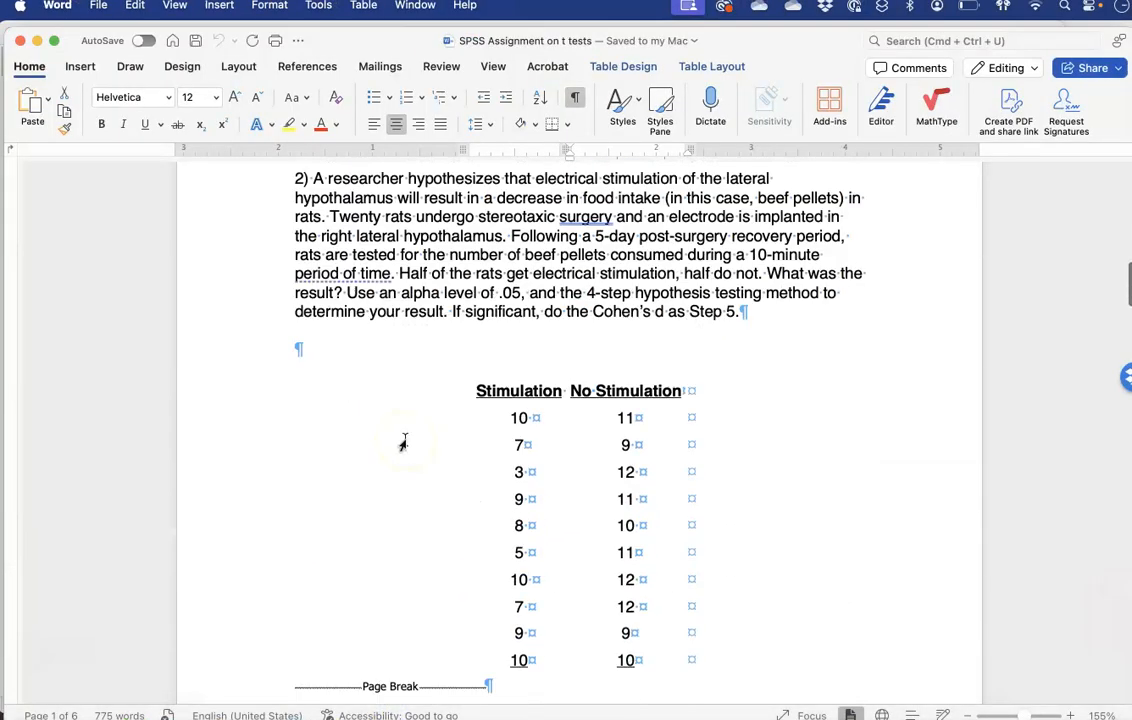
scroll(402, 445, "down", 15)
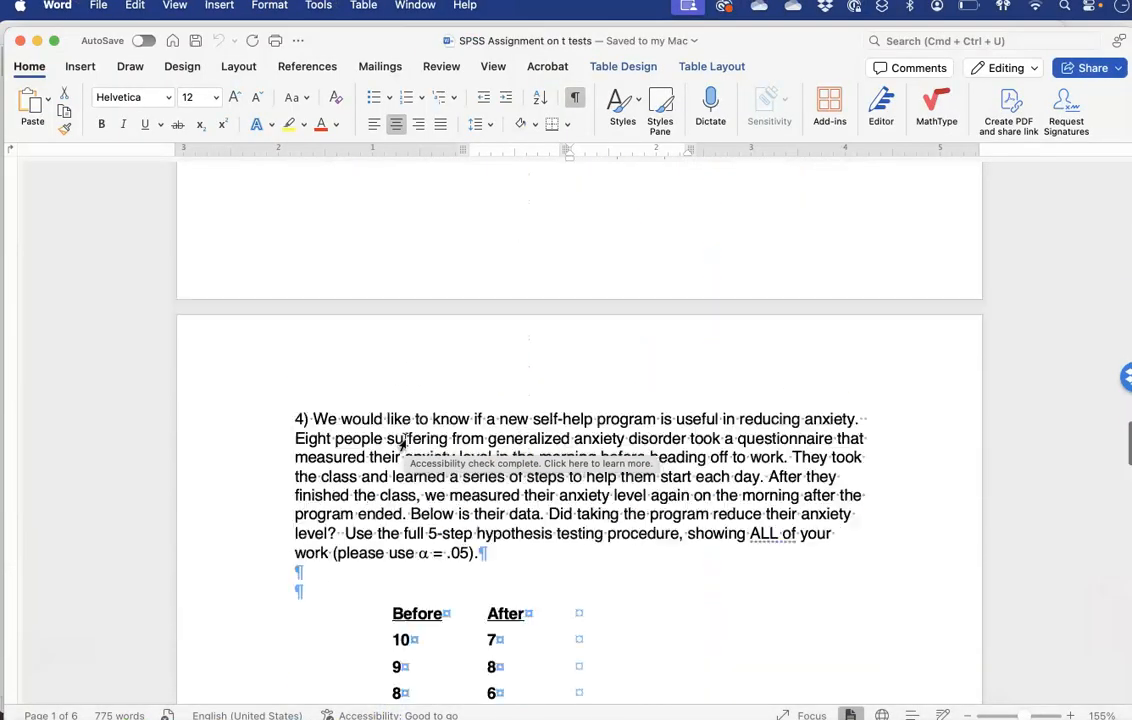
scroll(401, 440, "up", 2)
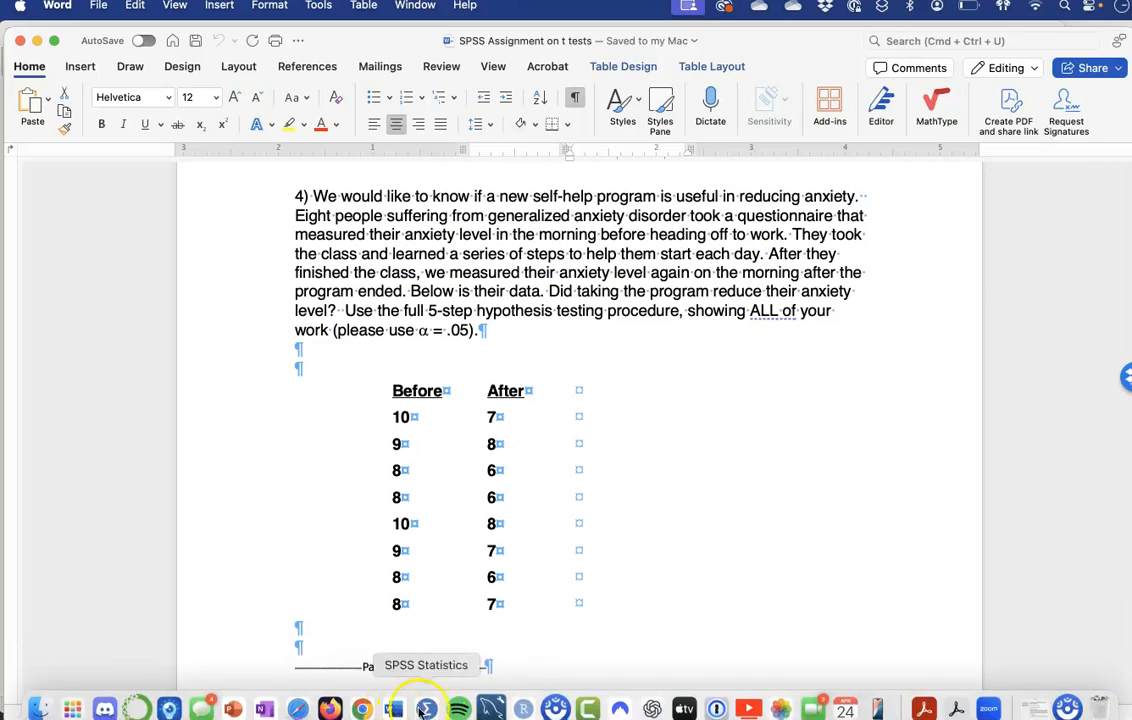
Step: Back in SPSS, add two new variables named SH_Before and SH_After below Life_Sat
left_click(425, 709)
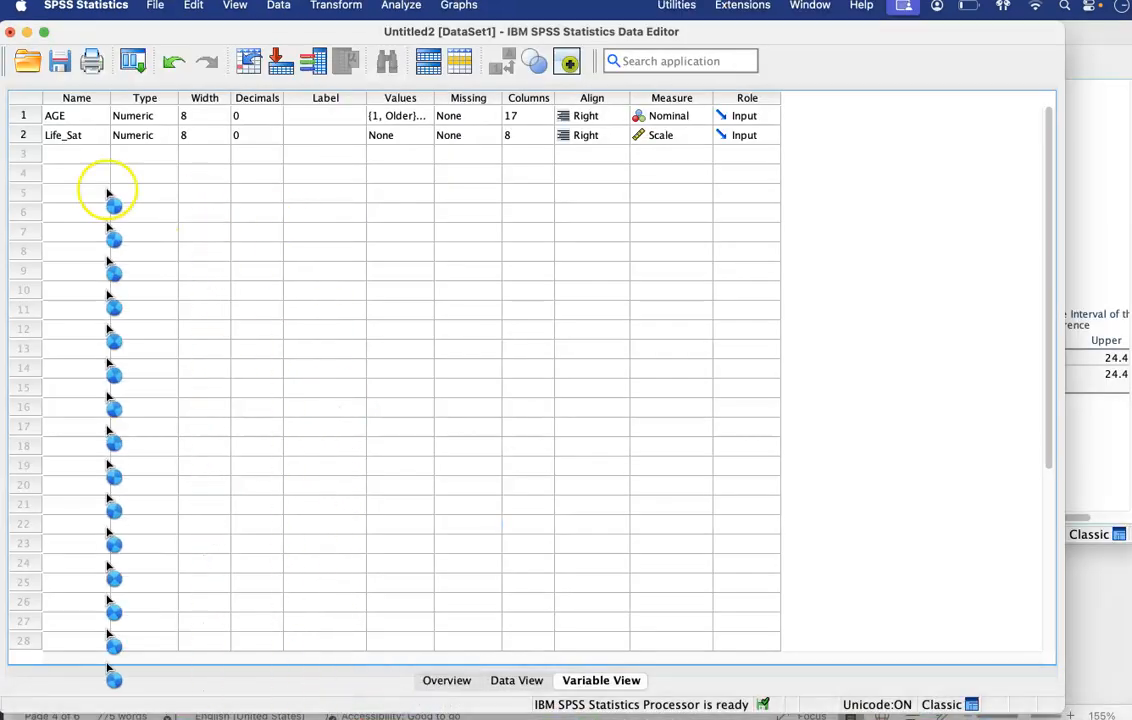
left_click(65, 155)
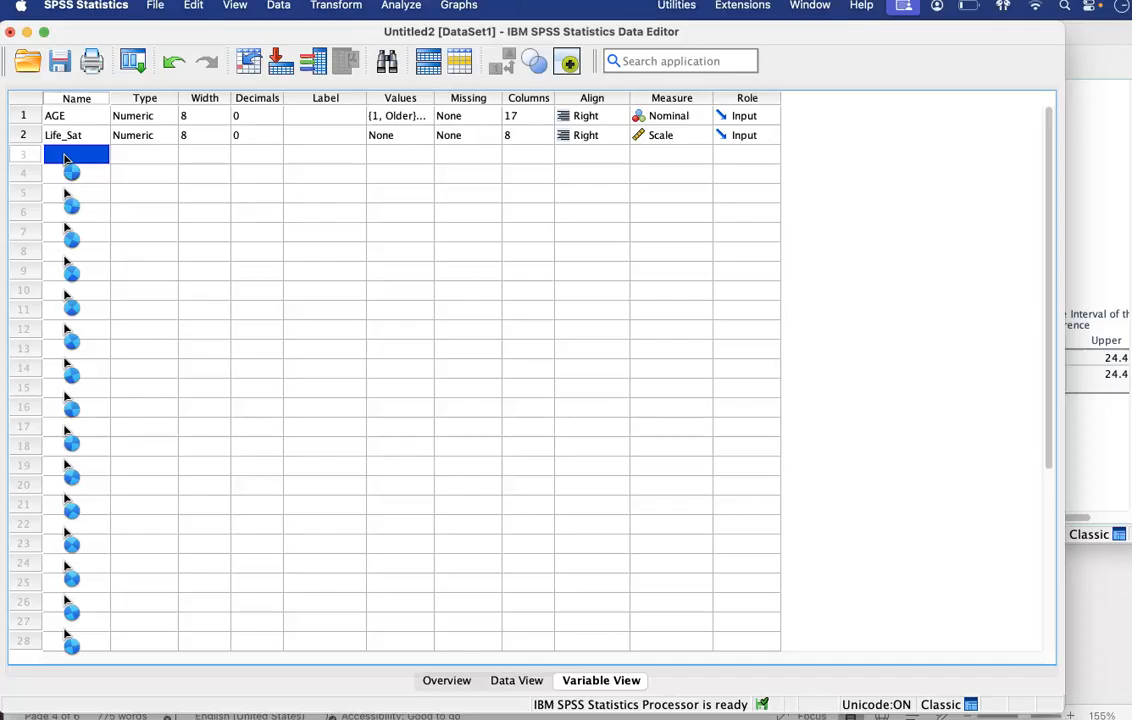
type("SH")
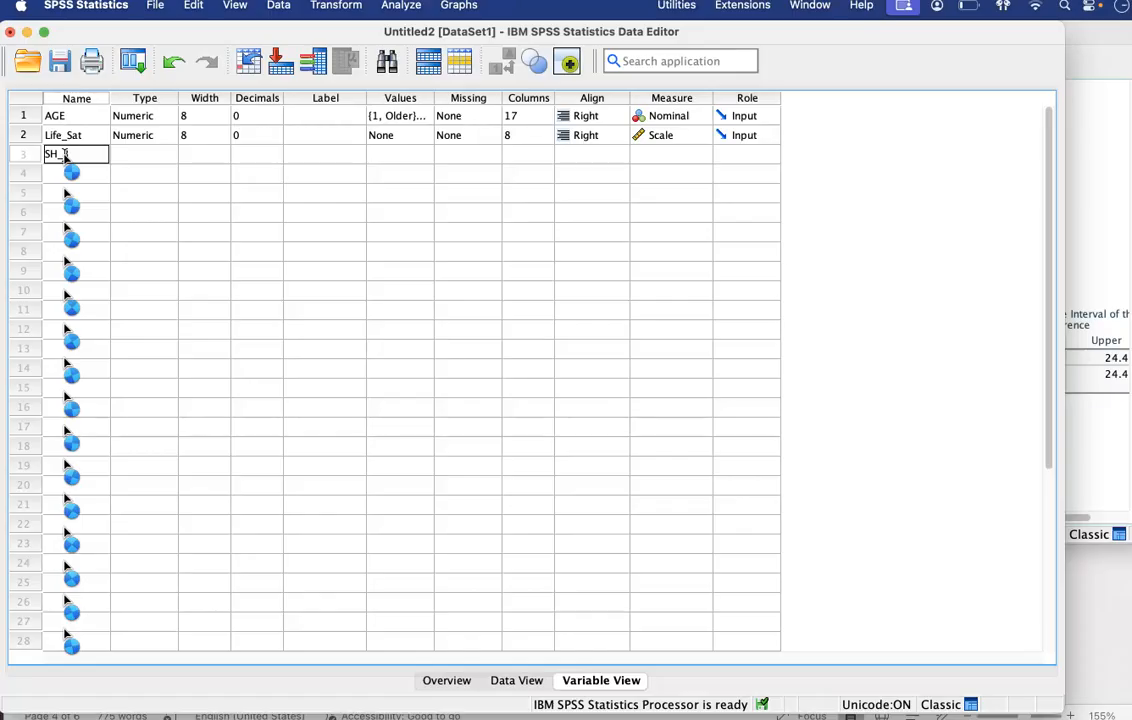
type("_Before")
left_click(63, 175)
type("SH_After")
left_click(160, 174)
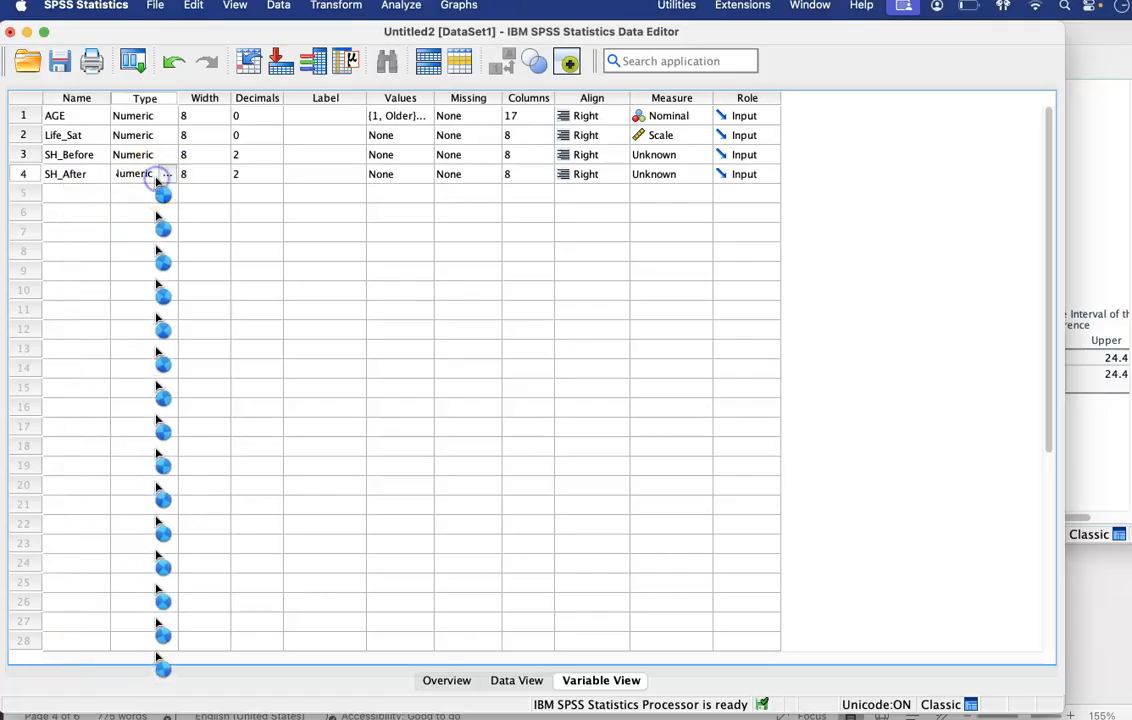
Step: Set the measurement level of SH_Before and SH_After to Scale
left_click(656, 155)
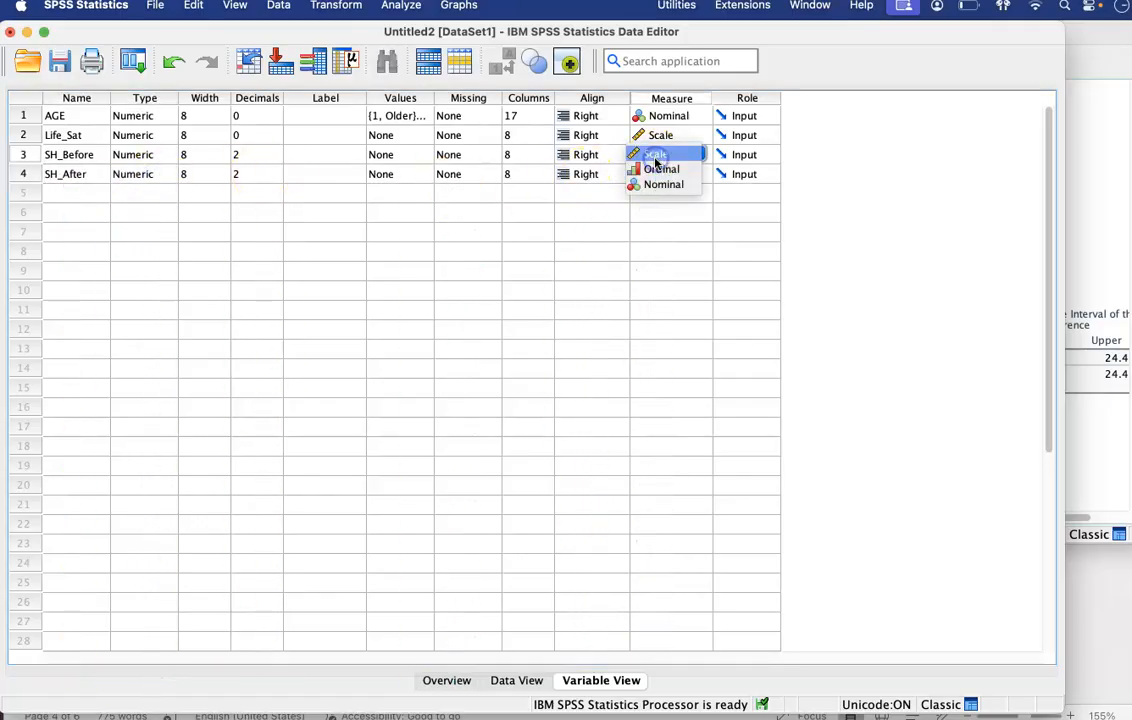
left_click(655, 157)
left_click(652, 173)
left_click(652, 174)
left_click(652, 174)
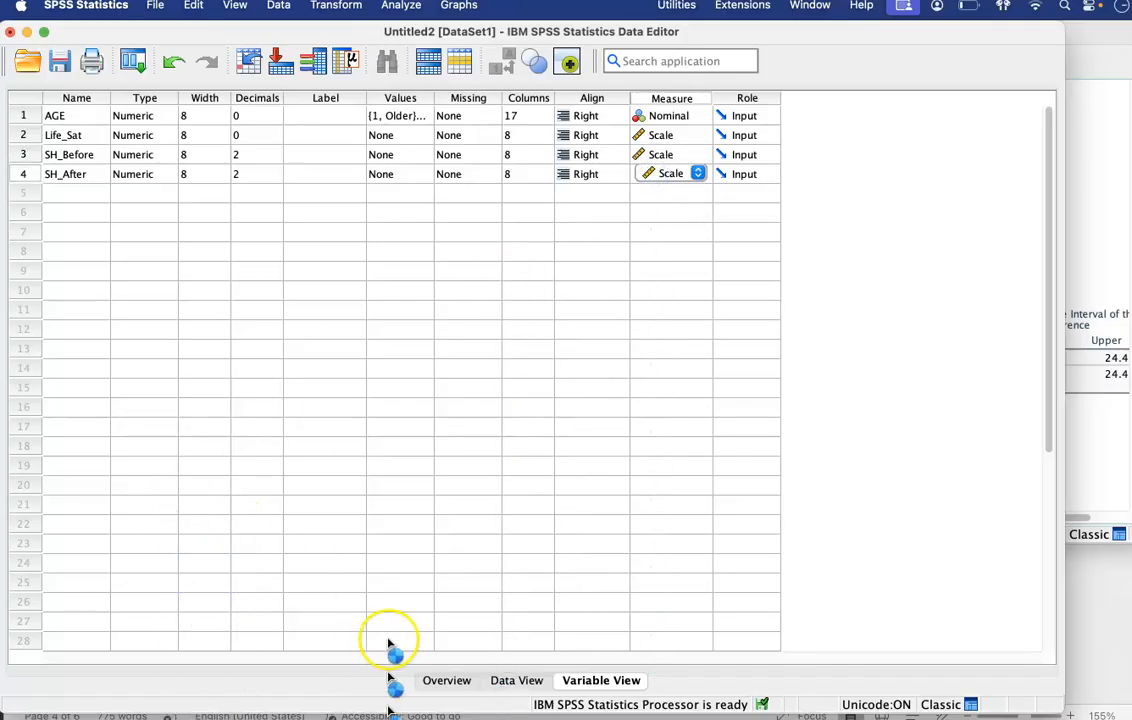
Step: Widen the SH_Before column in the data view and paste the eight Before scores from the Word table into it from case 1
left_click(508, 681)
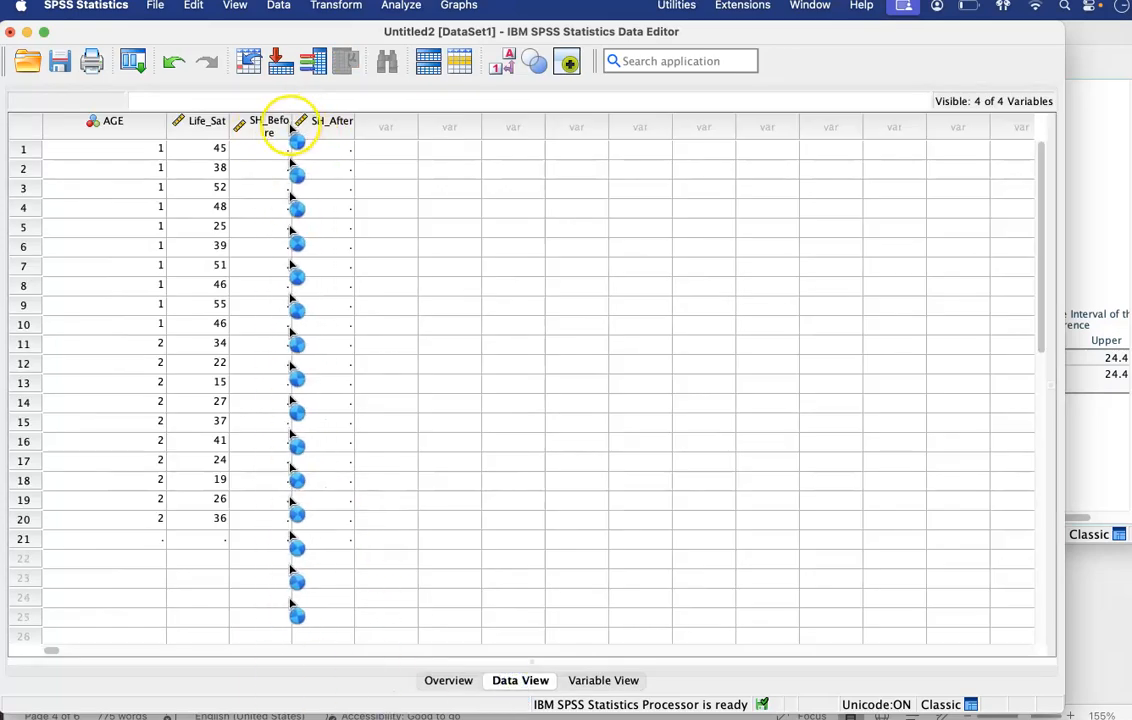
left_click_drag(293, 120, 408, 121)
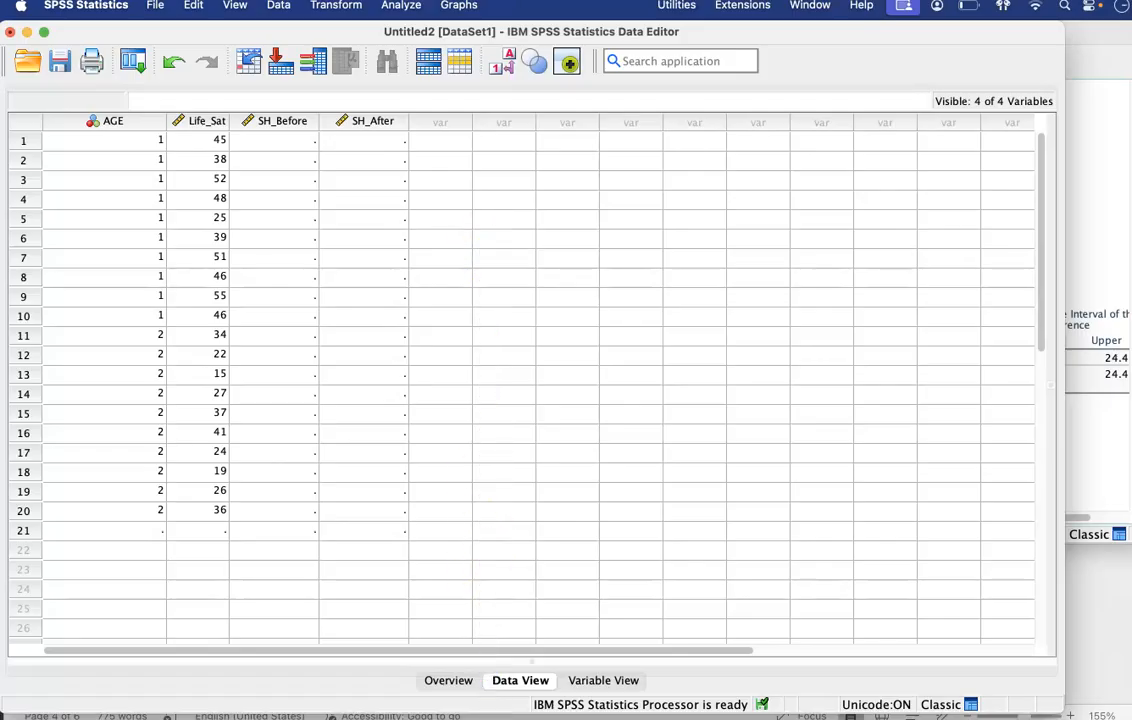
mouse_move(588, 712)
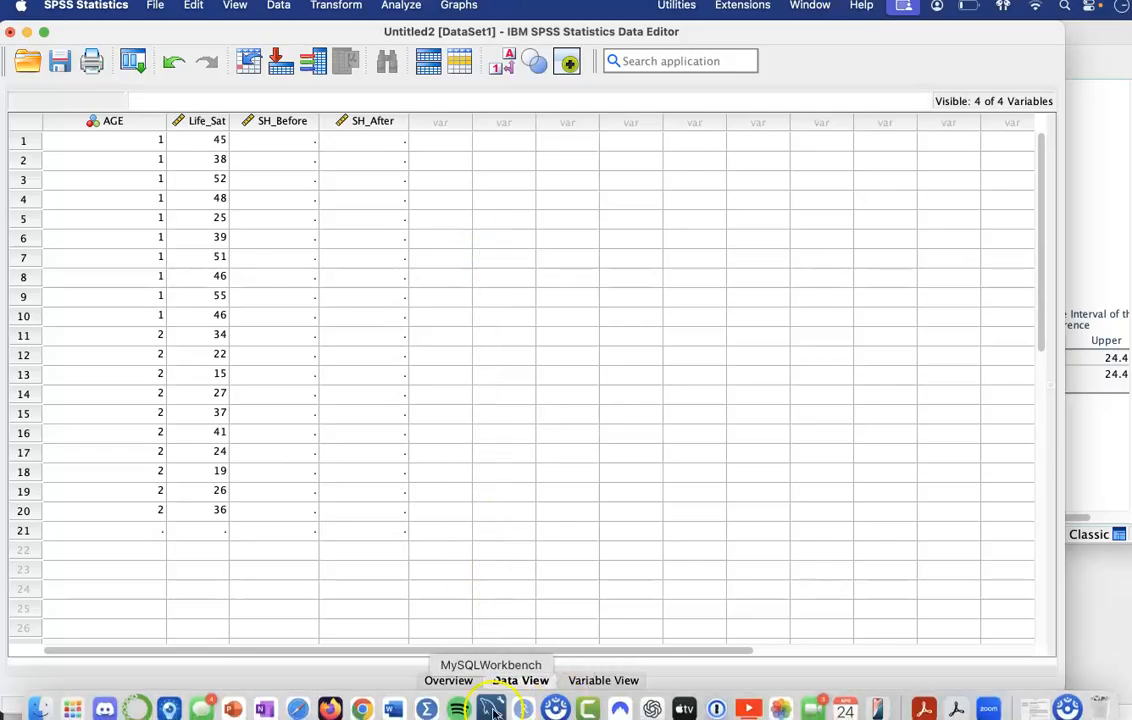
left_click(393, 709)
left_click_drag(398, 416, 410, 601)
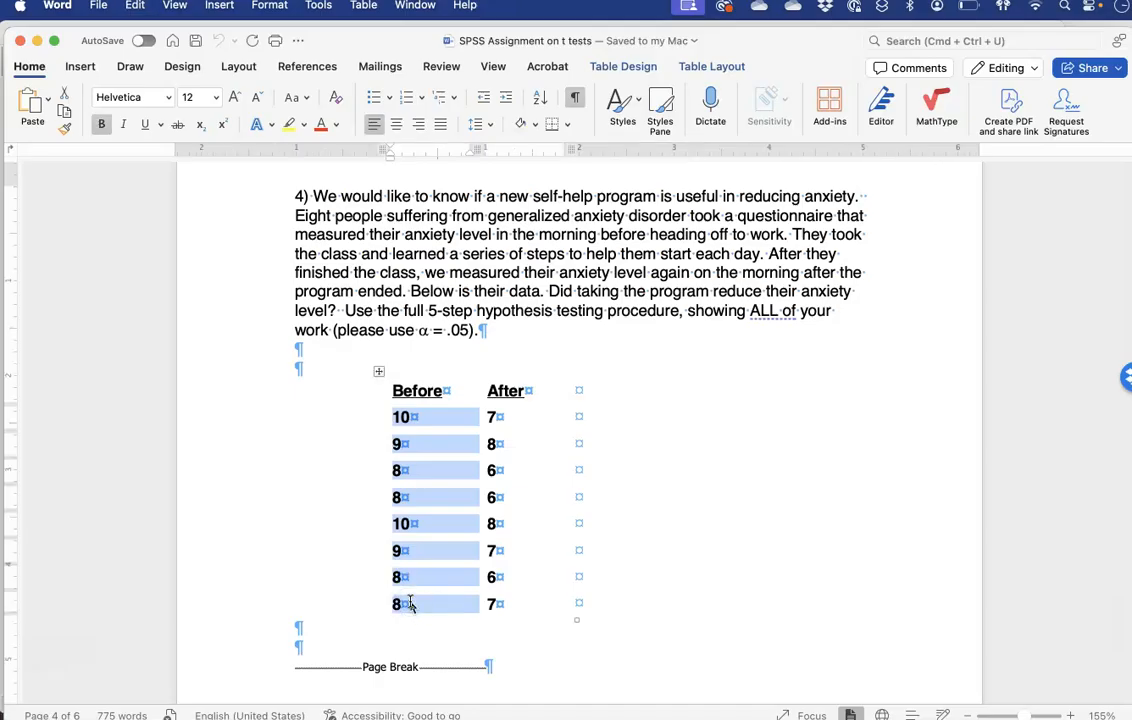
mouse_move(518, 712)
left_click(428, 709)
left_click_drag(428, 709, 292, 147)
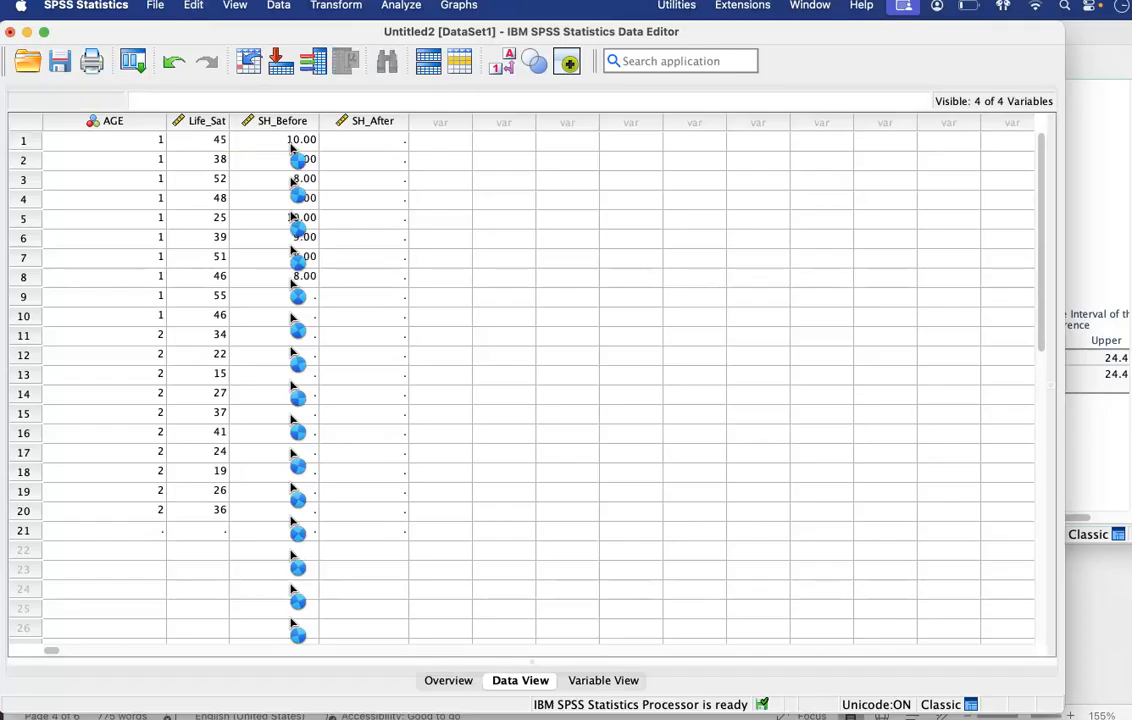
Step: Copy the eight After scores from the Word table and paste them into SH_After starting at case 1
left_click(389, 144)
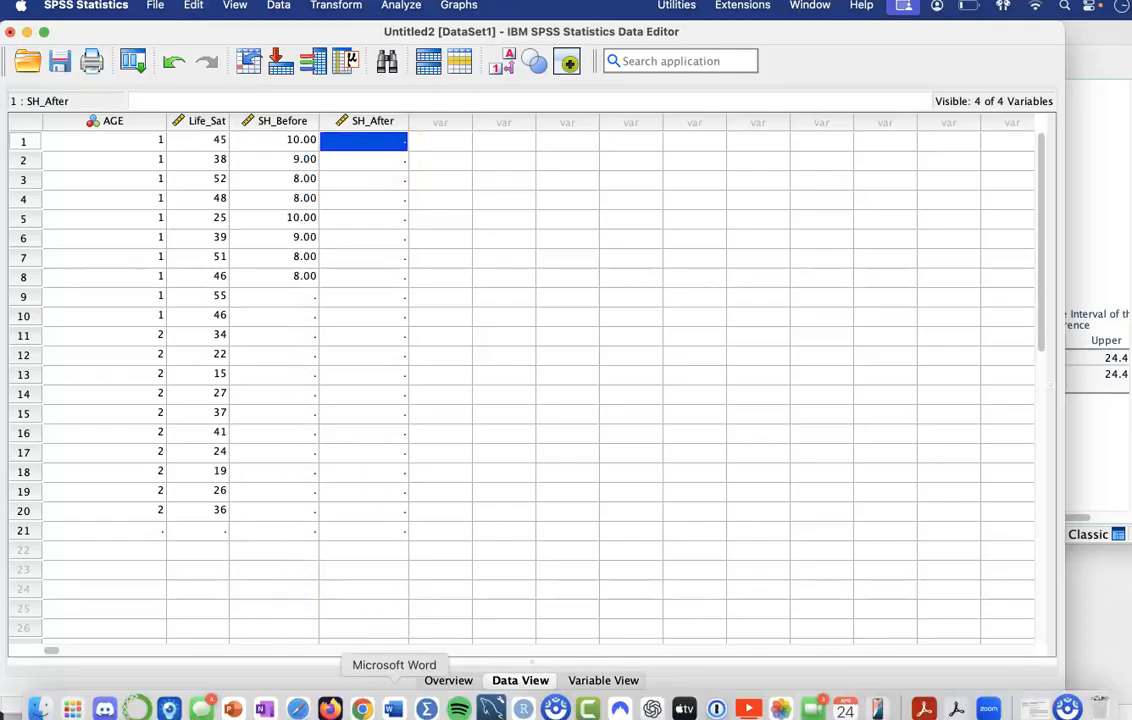
left_click(392, 708)
left_click_drag(498, 417, 529, 612)
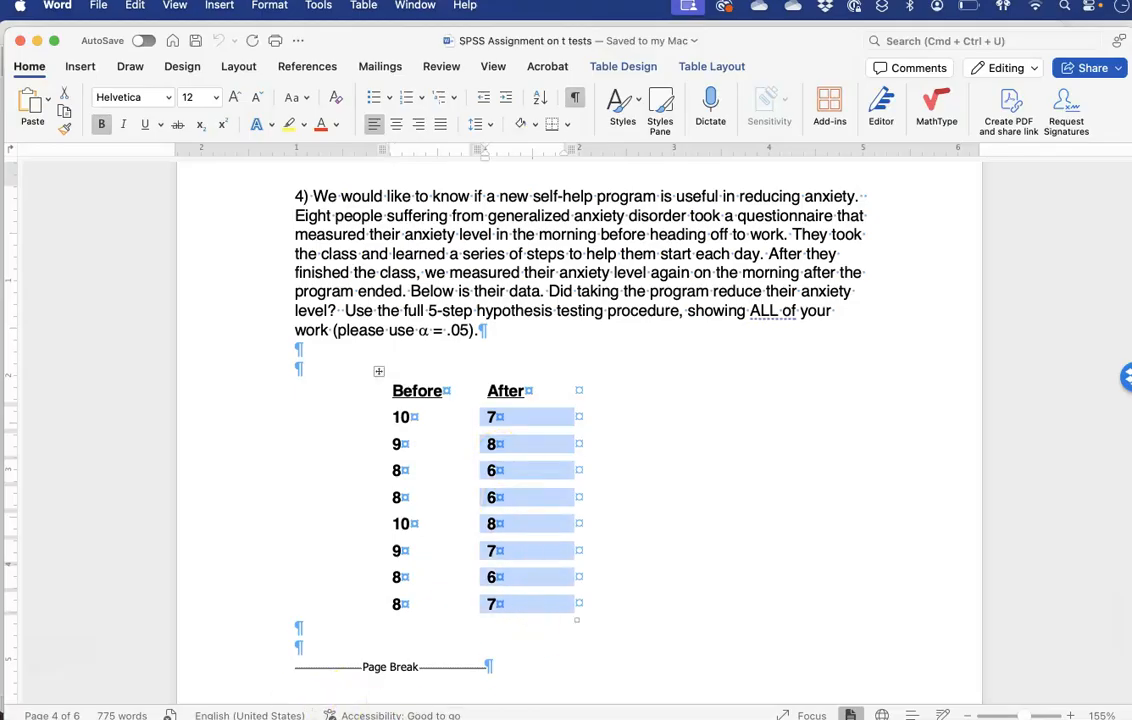
left_click(430, 702)
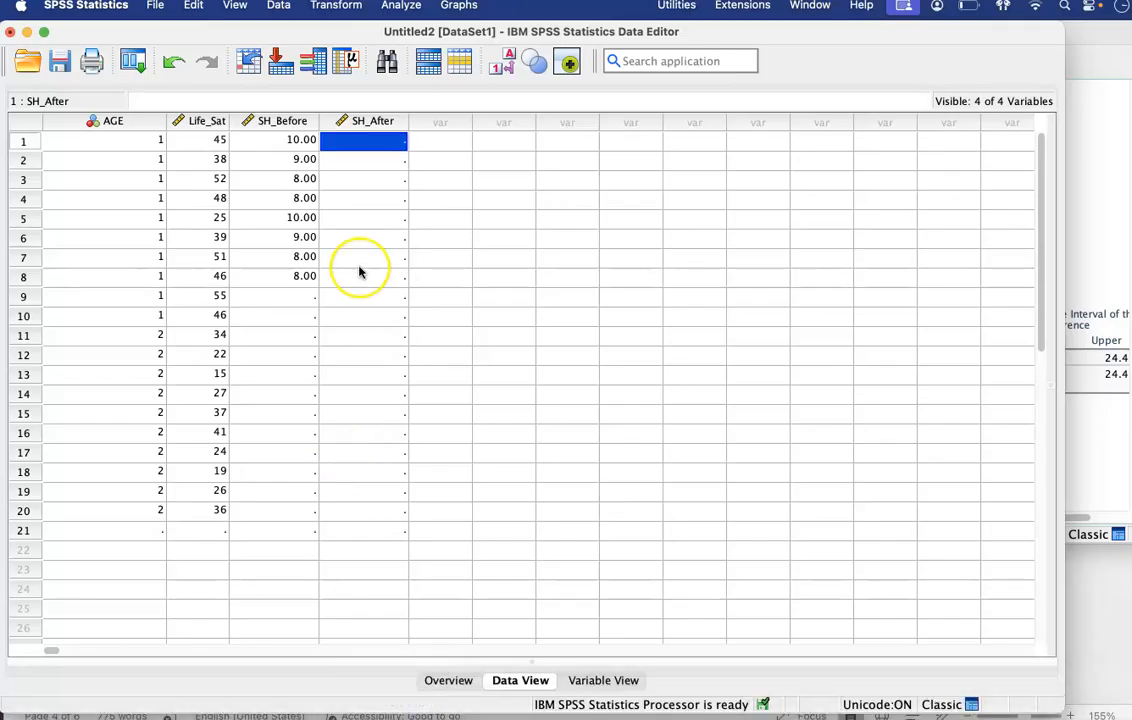
type("7.00 8.00 6.00 6.00 8.00 7.00 6.00 7.00")
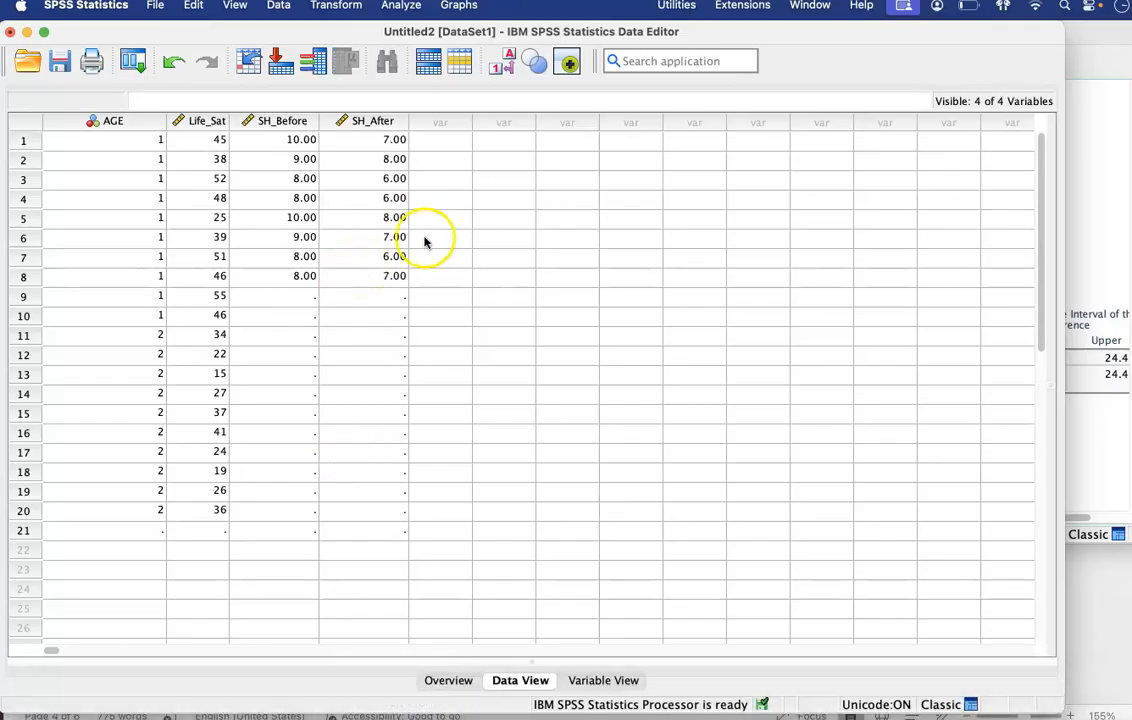
Step: Set up a paired-samples t test with SH_Before as the first variable and SH_After as the second variable of pair 1
left_click(399, 8)
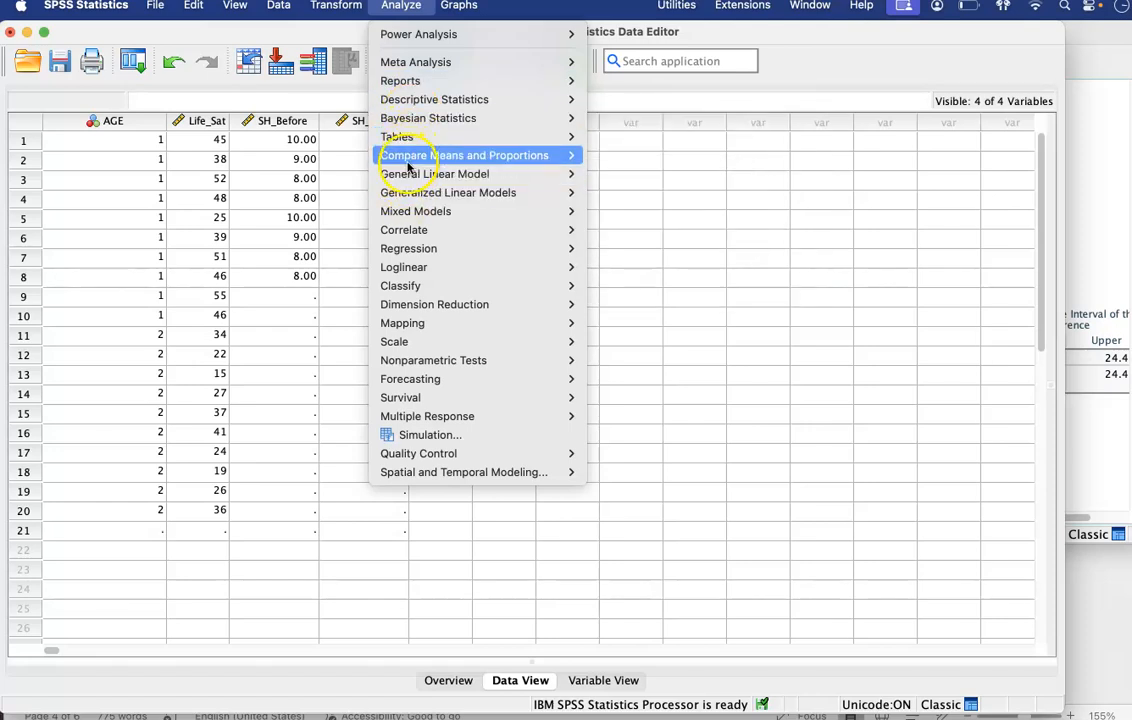
mouse_move(555, 156)
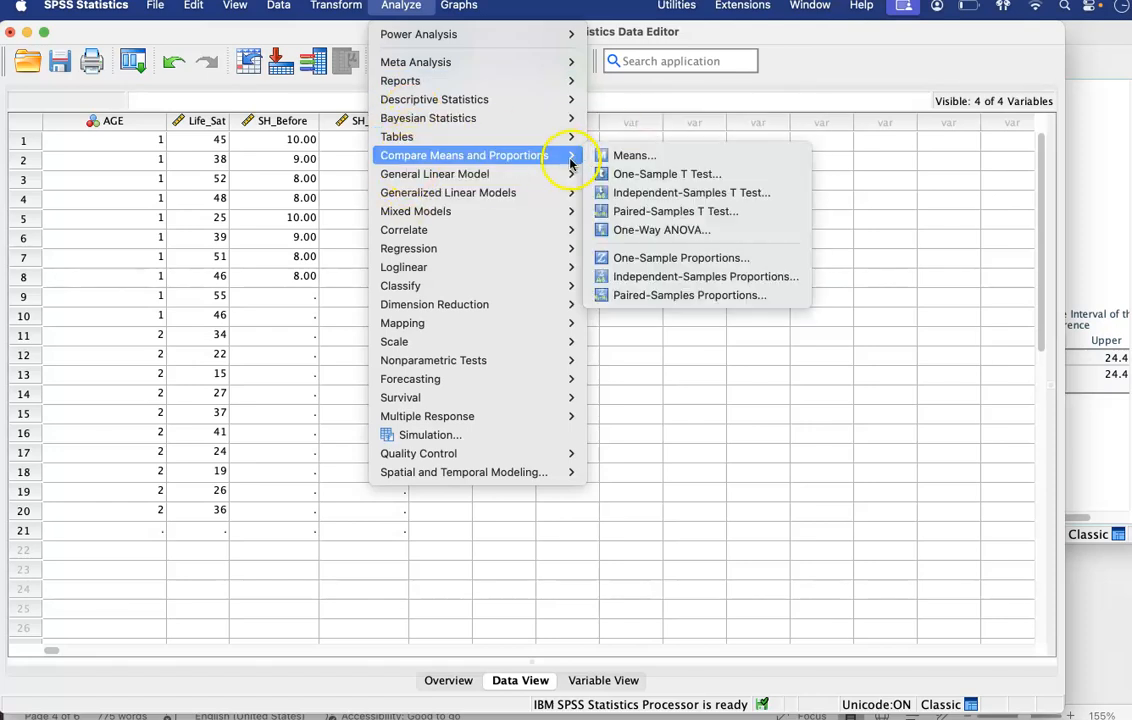
left_click(617, 211)
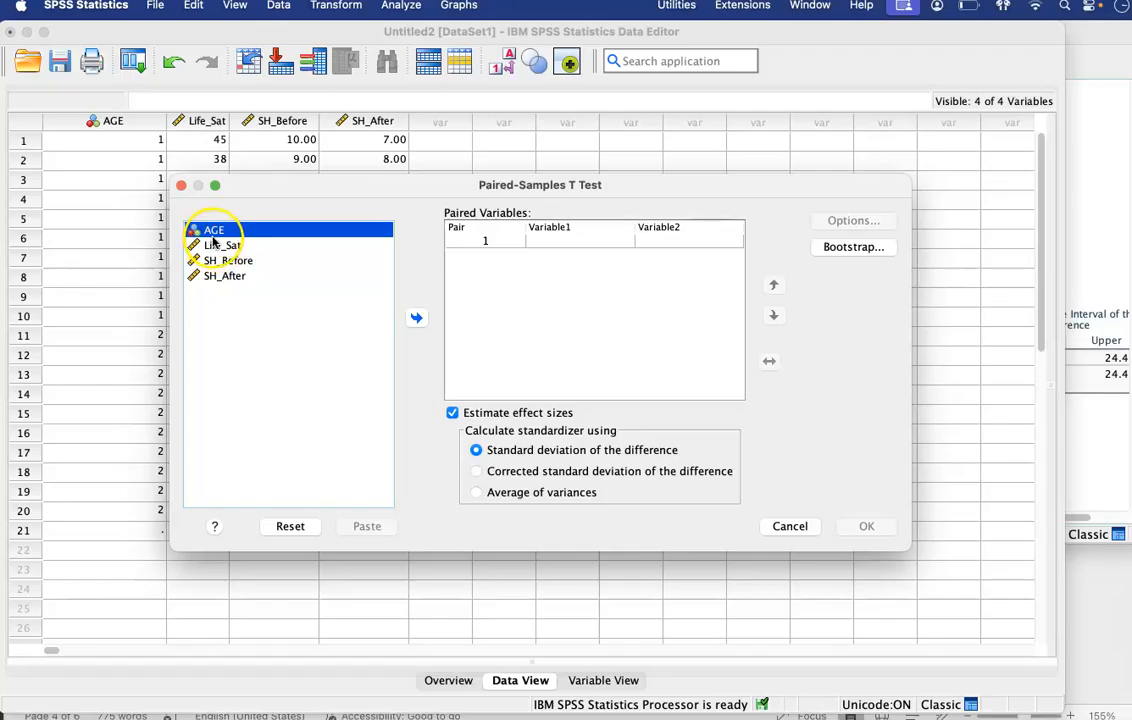
left_click(215, 260)
left_click(416, 317)
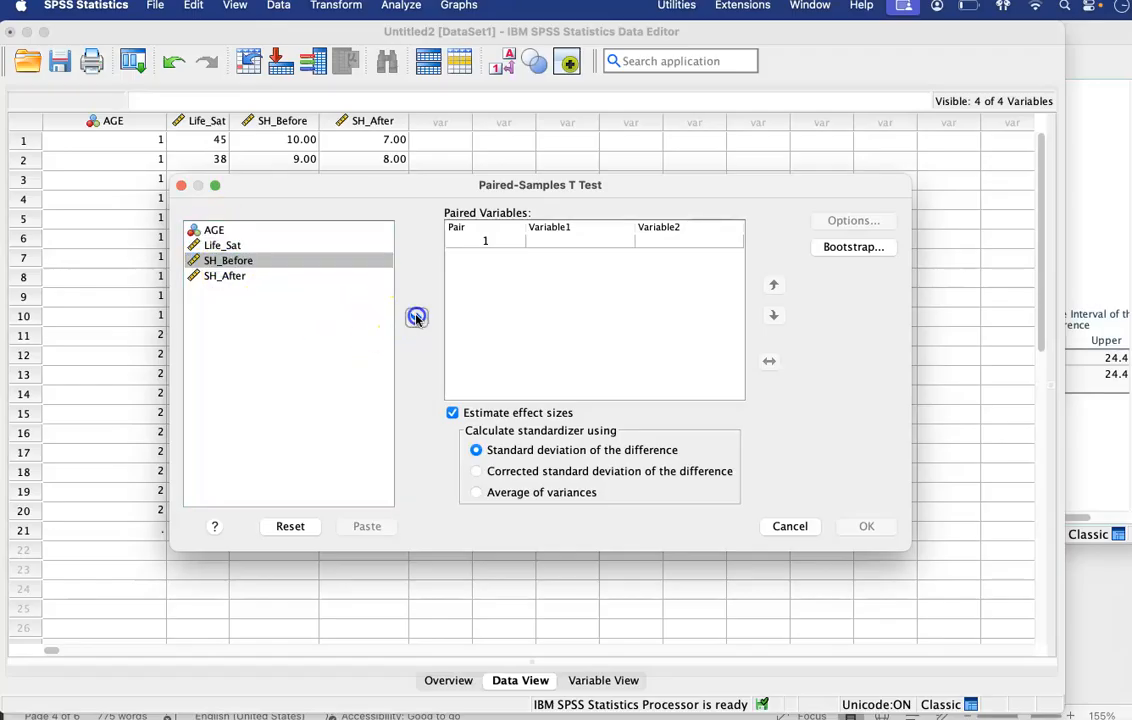
left_click(224, 276)
left_click(416, 317)
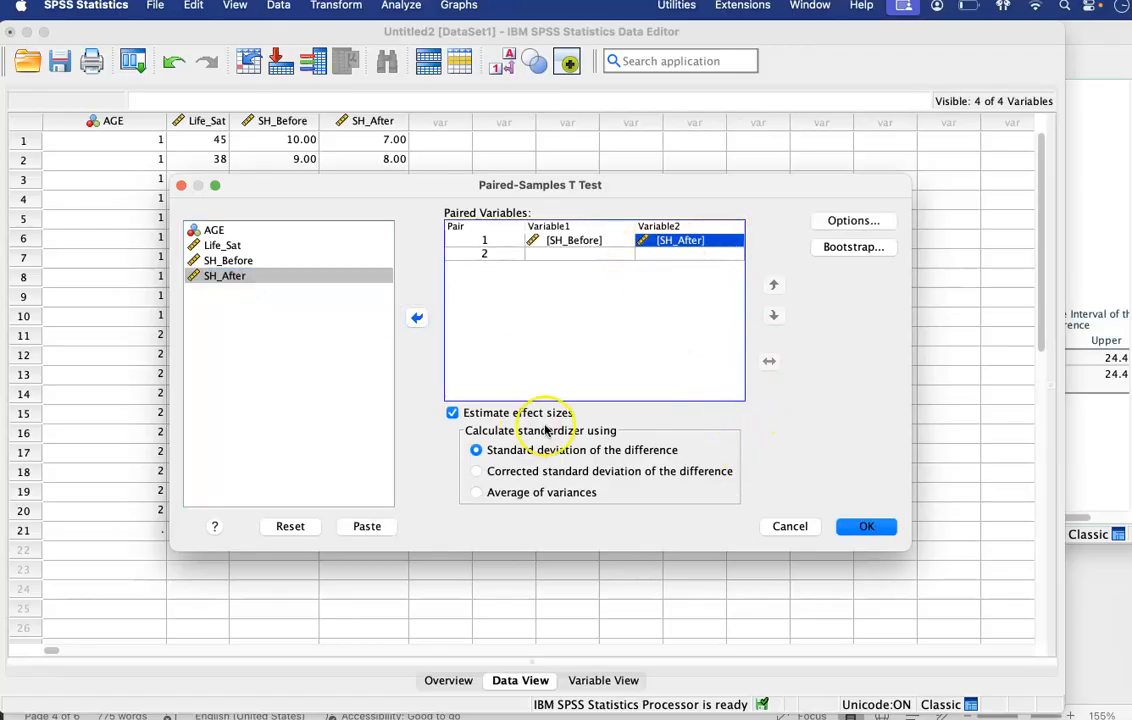
Step: Run the paired-samples t test and review the paired and independent t test tables in the output
left_click(862, 532)
left_click(864, 529)
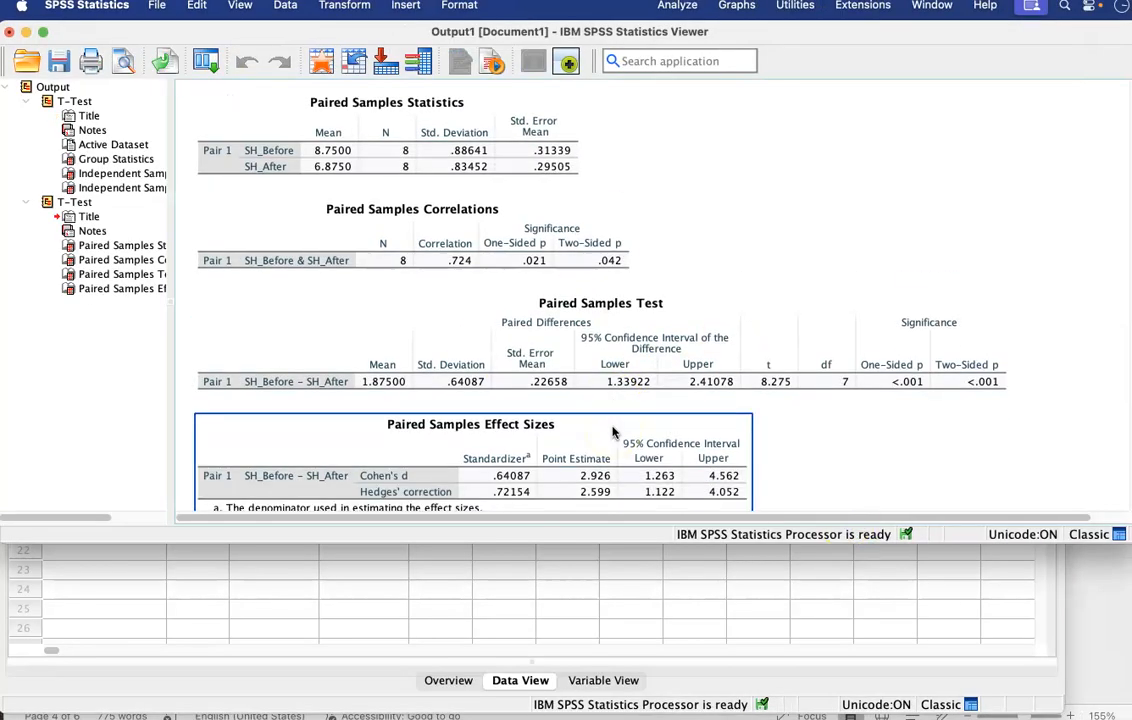
scroll(614, 432, "down", 2)
scroll(614, 432, "up", 10)
scroll(614, 432, "right", 1)
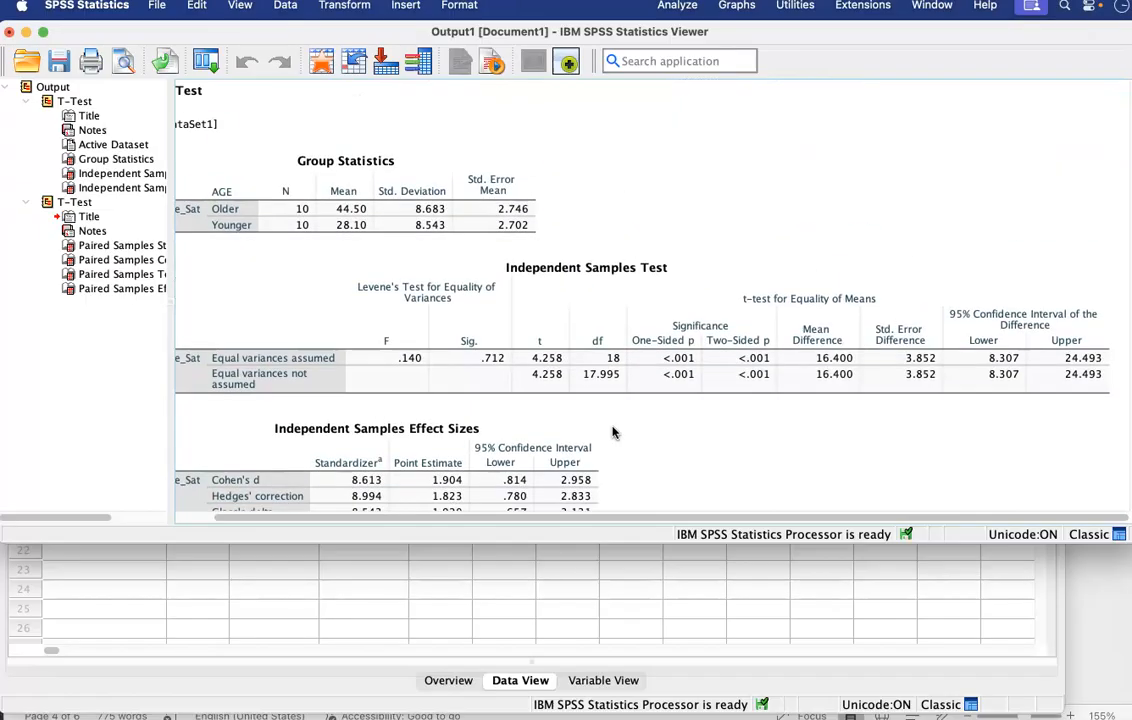
scroll(614, 432, "down", 10)
scroll(614, 432, "up", 10)
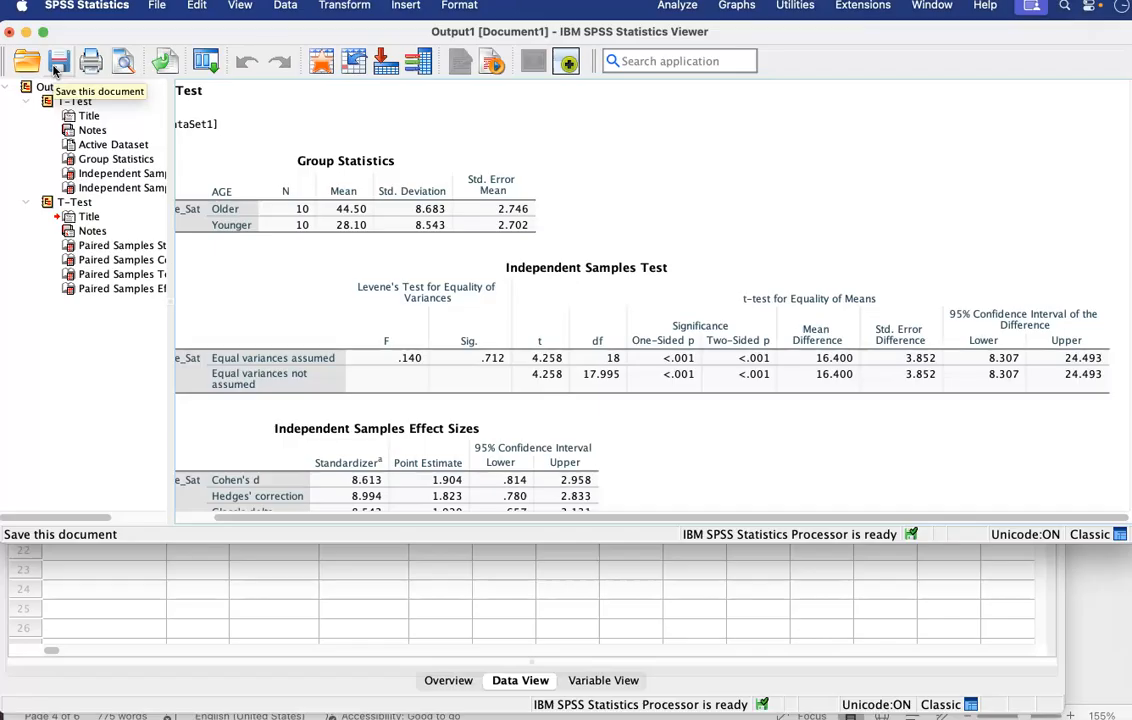
Step: Export all output as a PDF to the SPSS Folder, with a file name of the surname followed by SPSSHWKEX
left_click(158, 8)
left_click(175, 212)
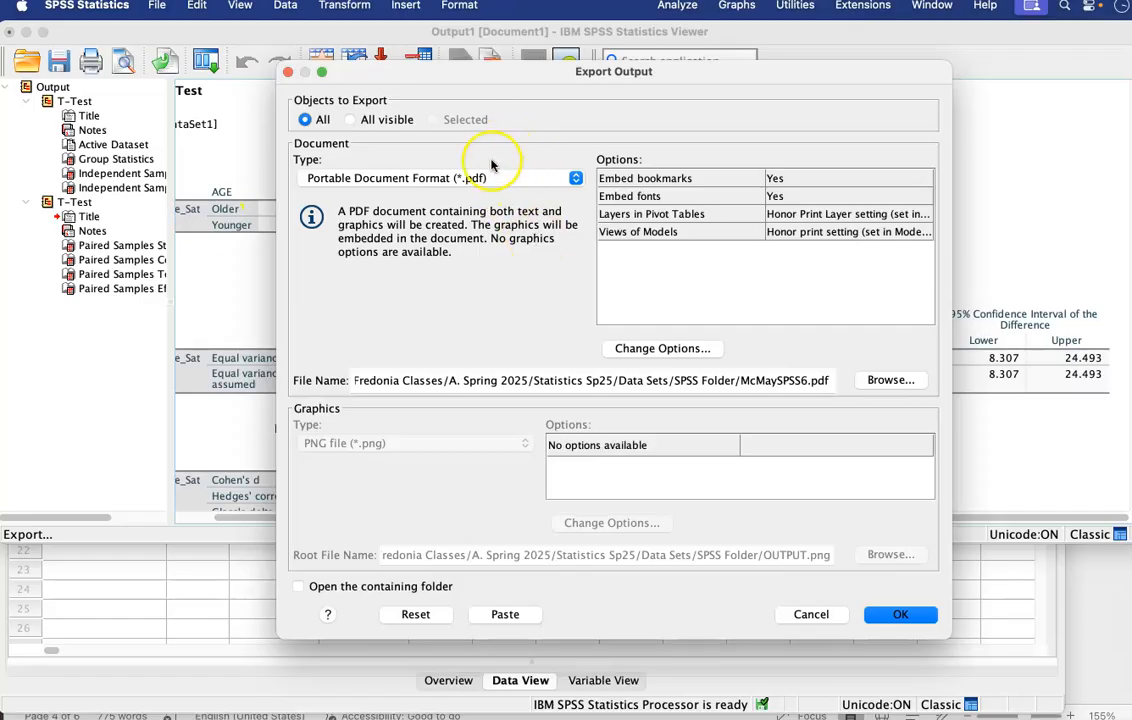
left_click(769, 388)
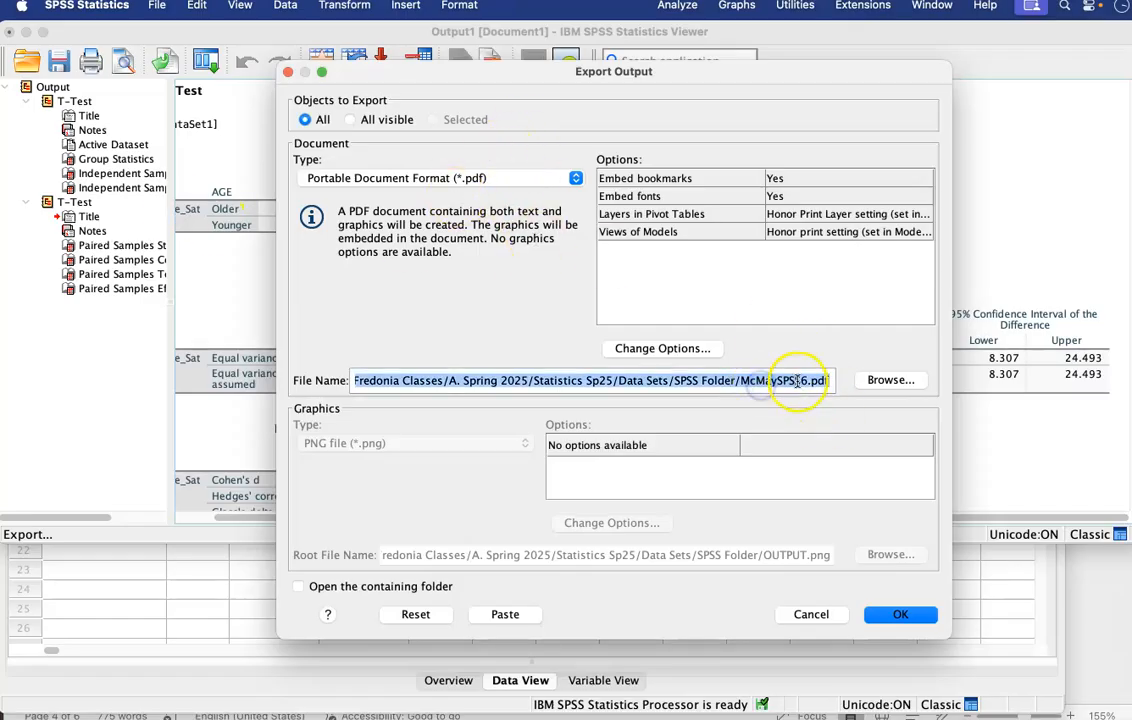
left_click(806, 381)
key("BackSpace")
key("BackSpace")
key("BackSpace")
key("BackSpace")
key("BackSpace")
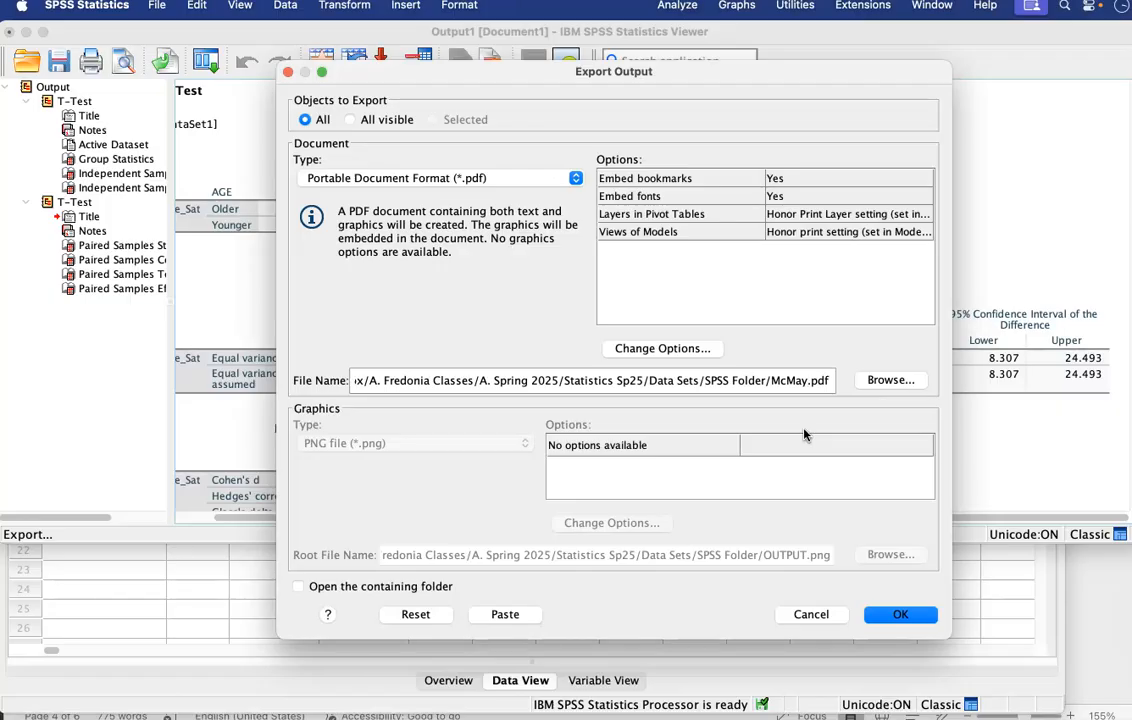
type("SPSS")
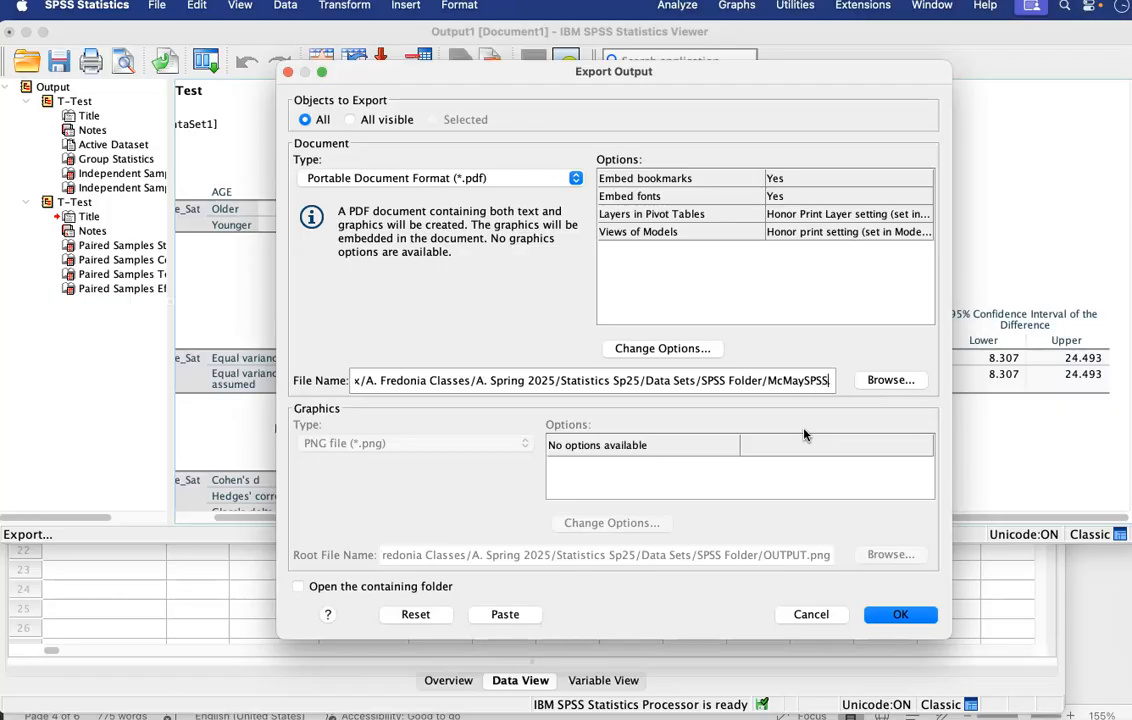
type("HWK.")
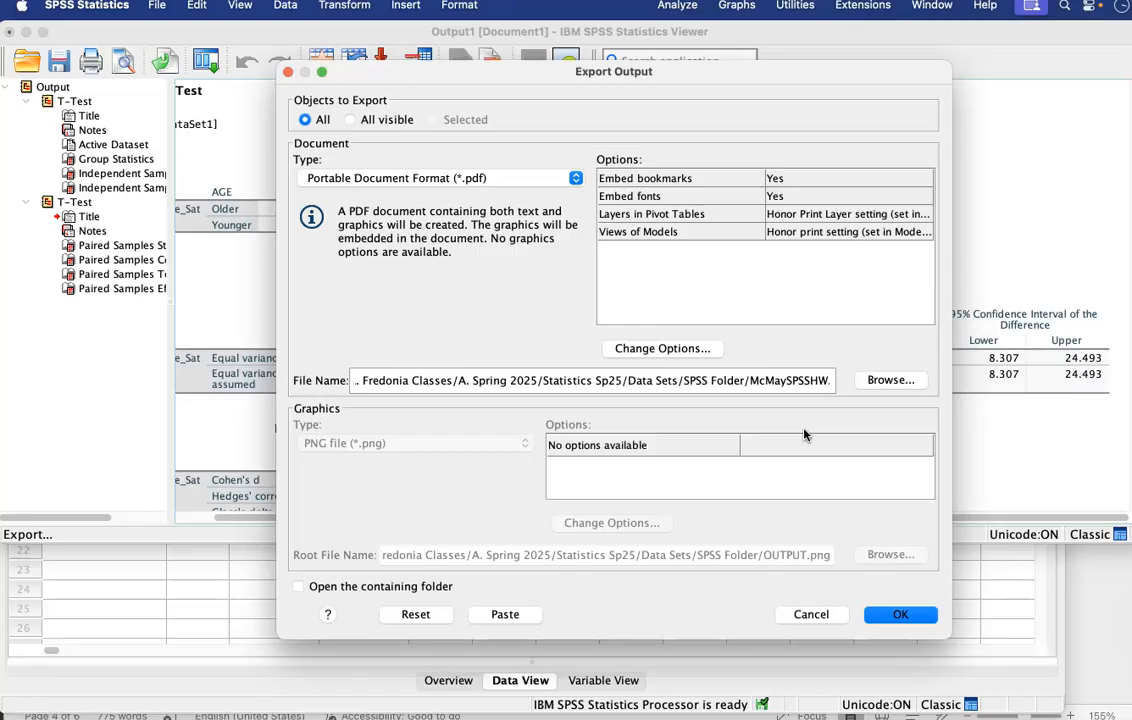
type("EX")
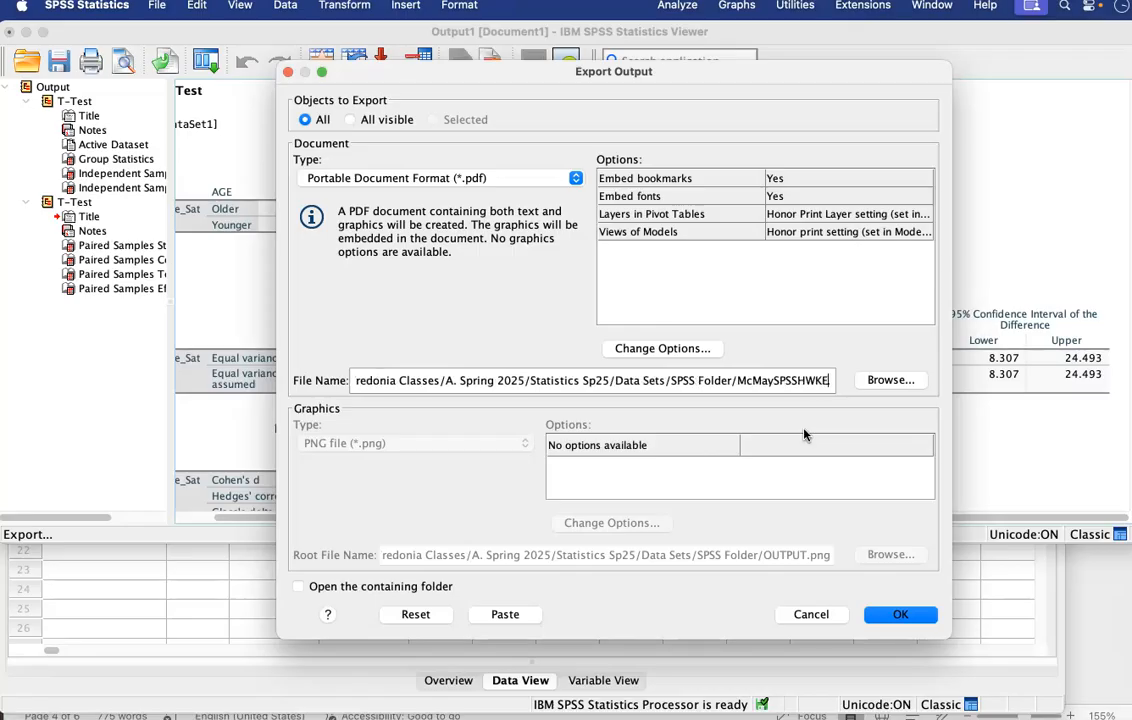
key("Return")
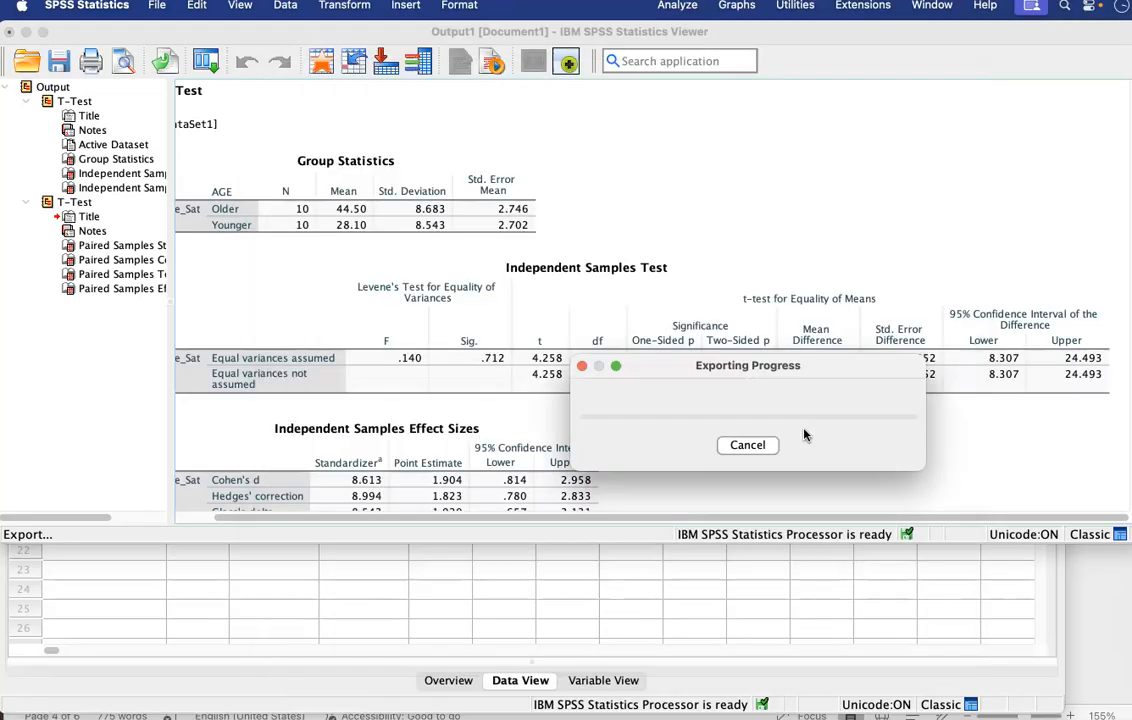
left_click(720, 446)
left_click(703, 441)
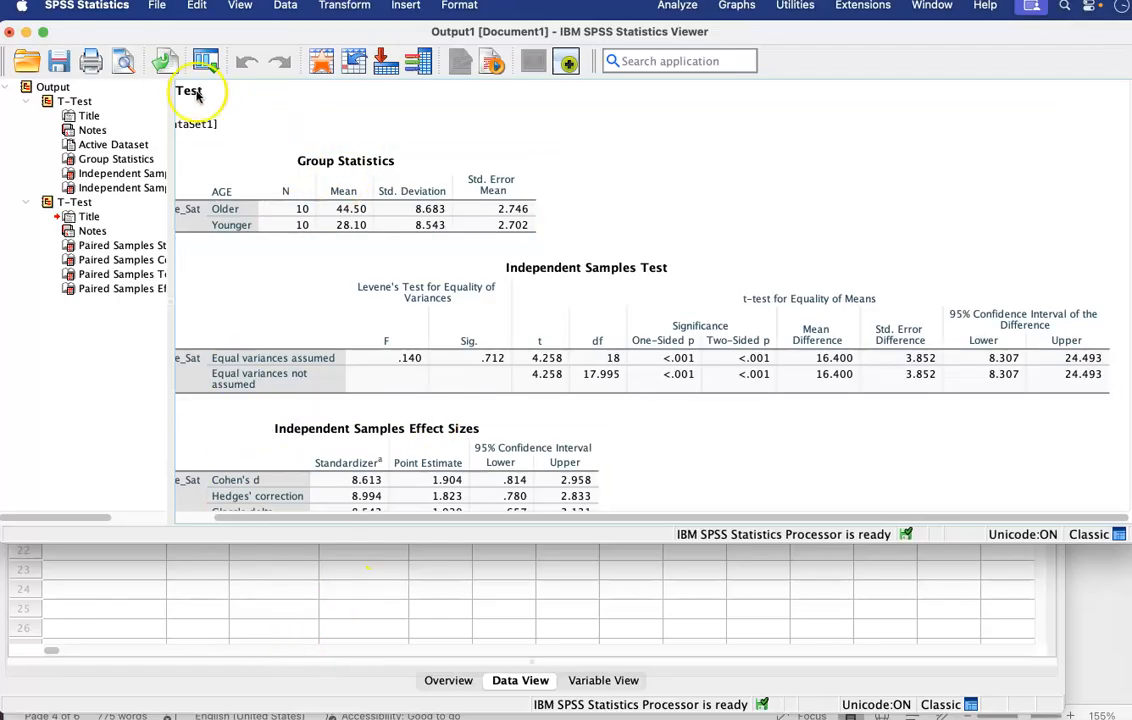
Step: View the save dialog for the output document, cancel it, and return to the data set in the data editor
left_click(58, 64)
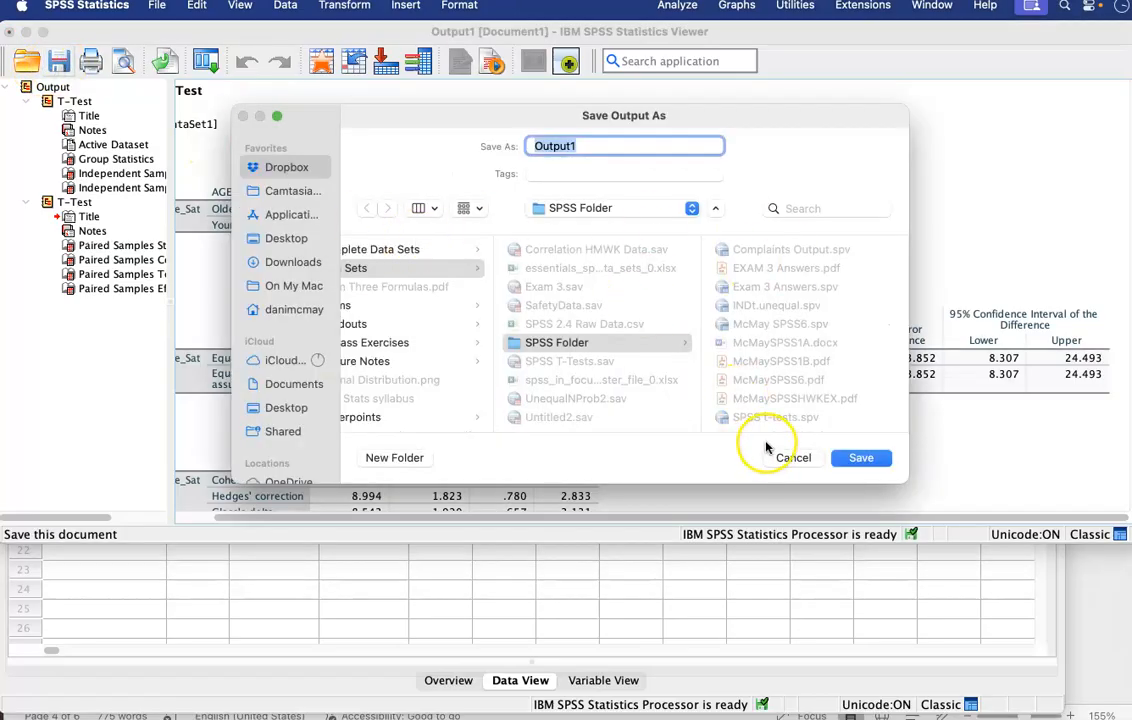
left_click(788, 456)
left_click(392, 684)
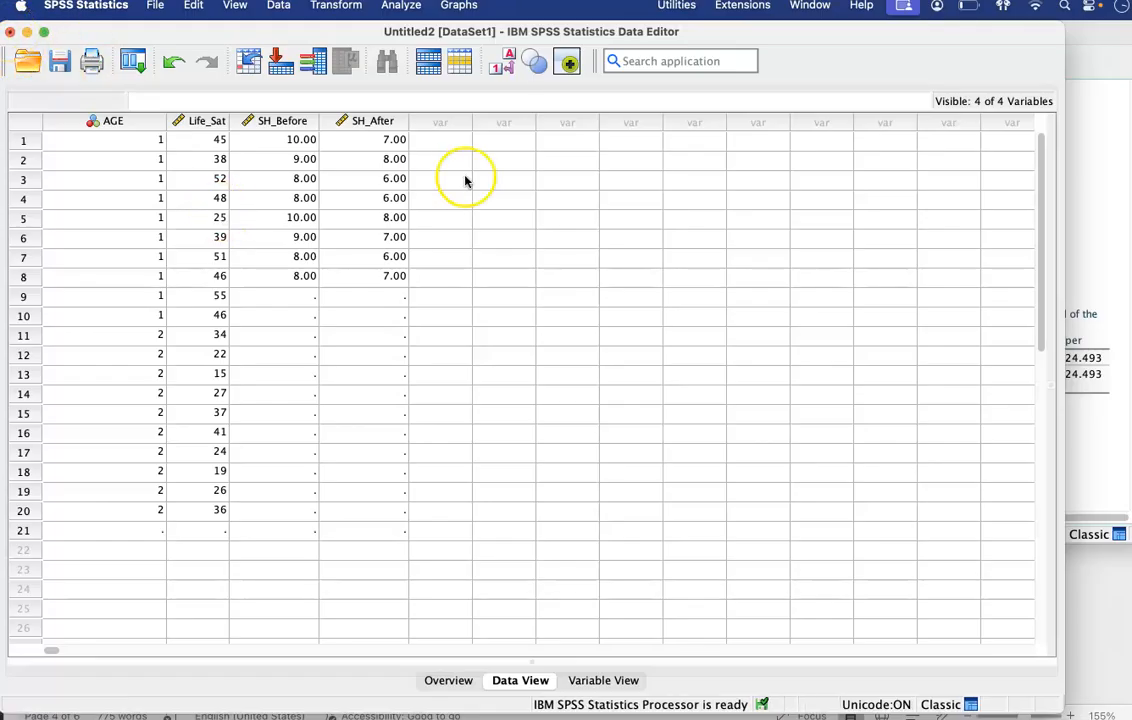
scroll(679, 213, "right", 3)
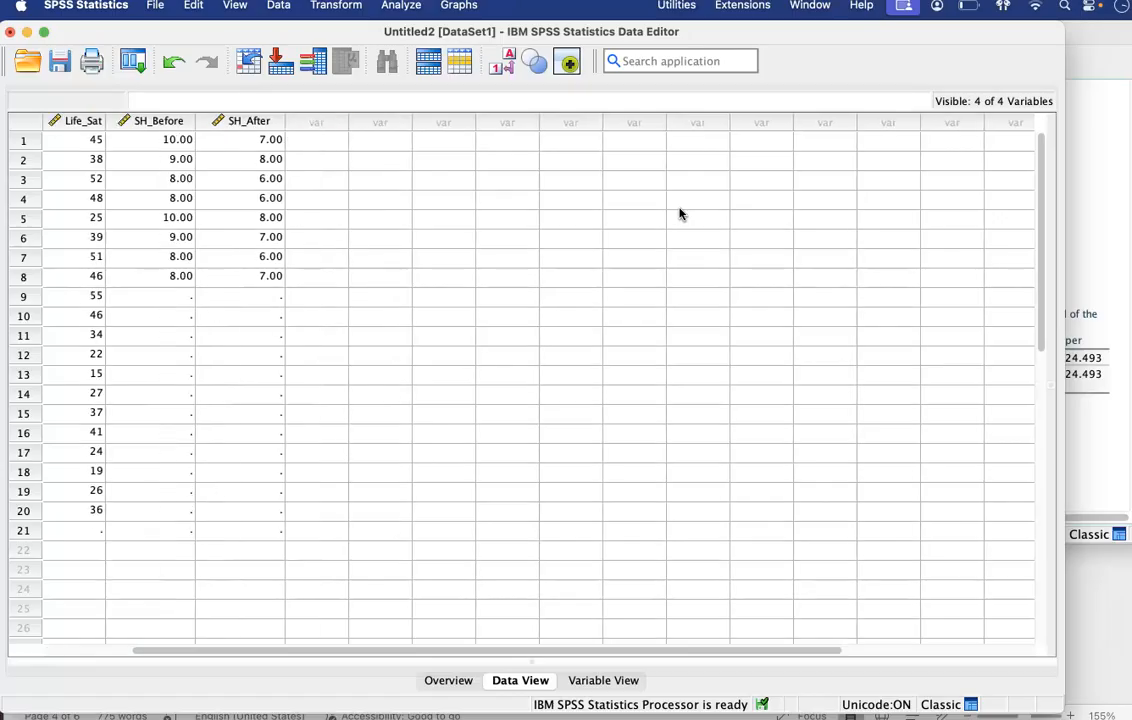
scroll(679, 213, "left", 3)
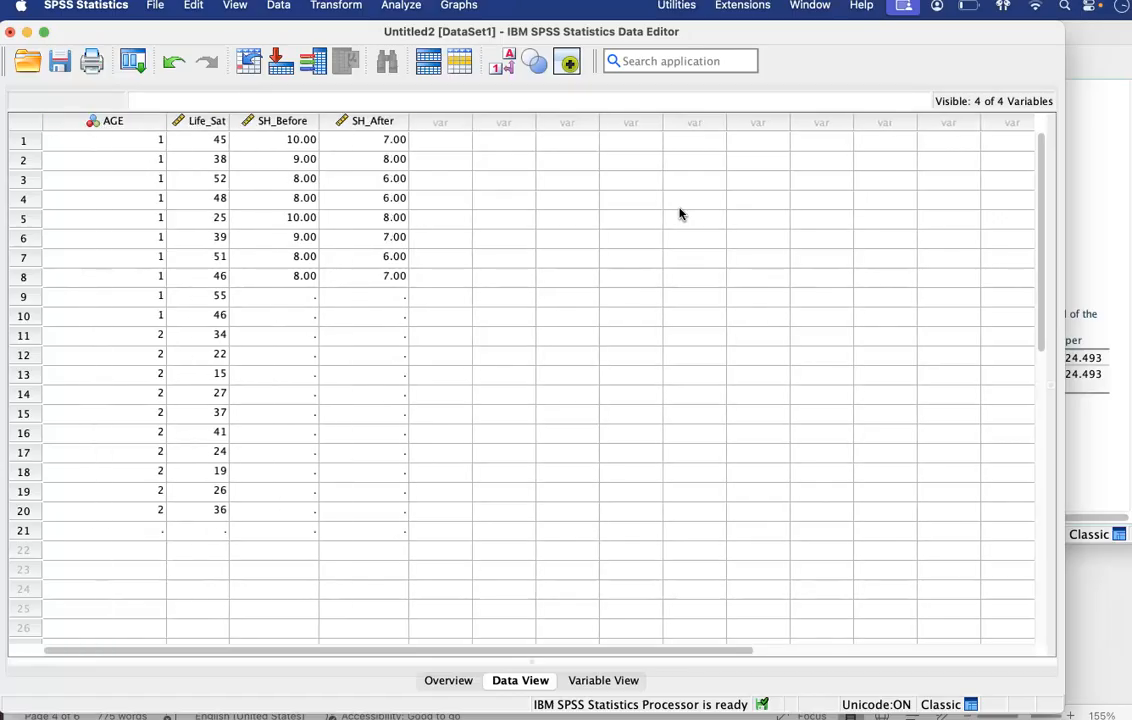